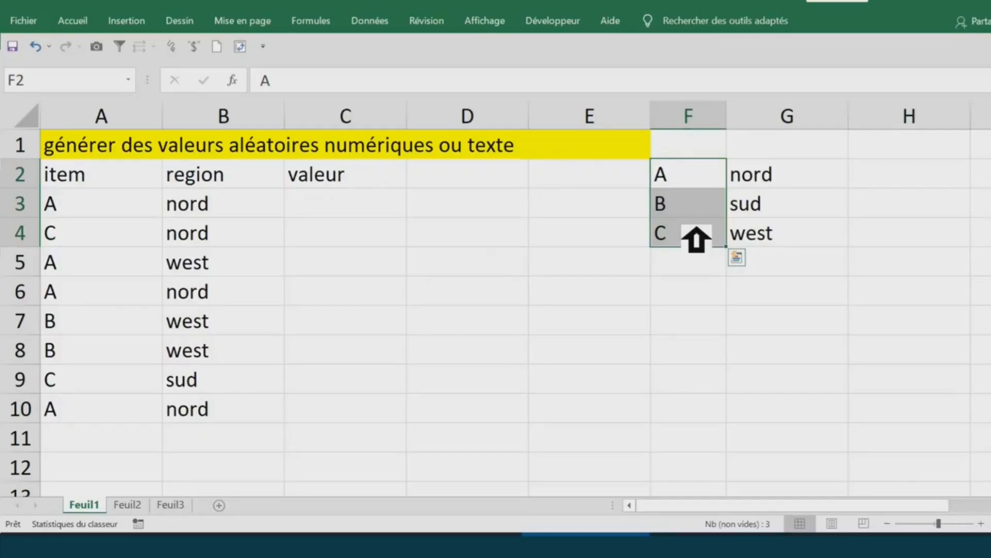
# Examine the region names listed in cells G2 to G4.
pyautogui.click(788, 182)
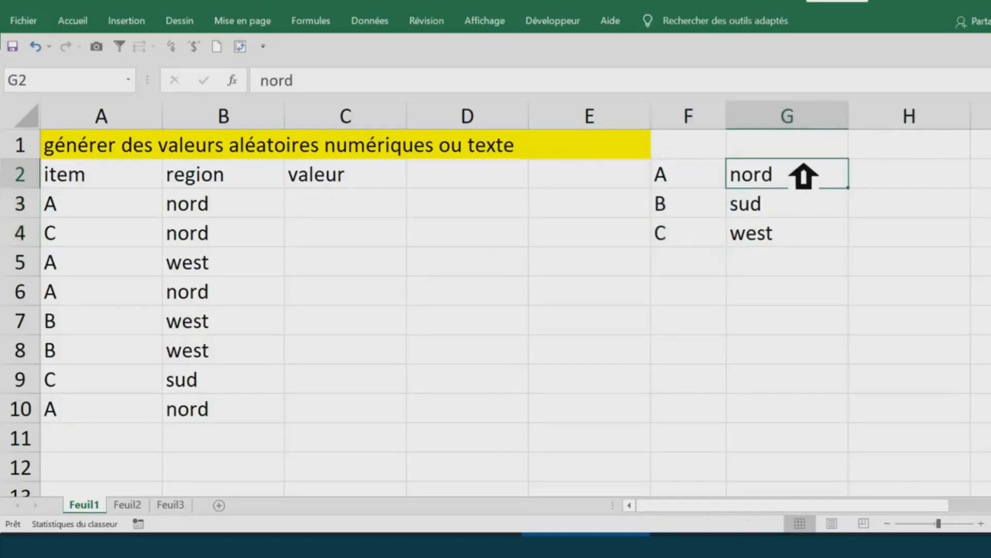
pyautogui.click(800, 210)
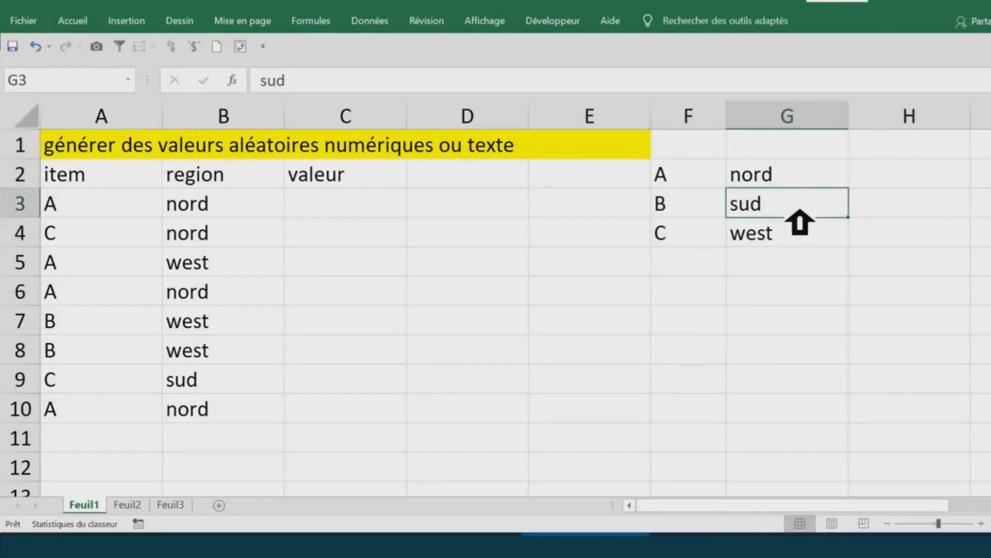
pyautogui.click(801, 225)
pyautogui.click(802, 185)
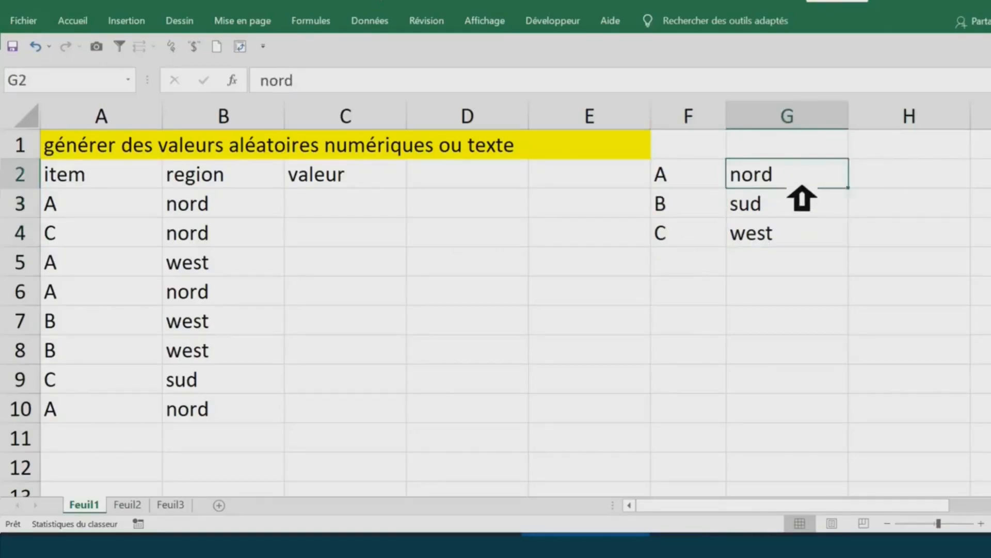
pyautogui.moveTo(802, 187); pyautogui.dragTo(801, 224)
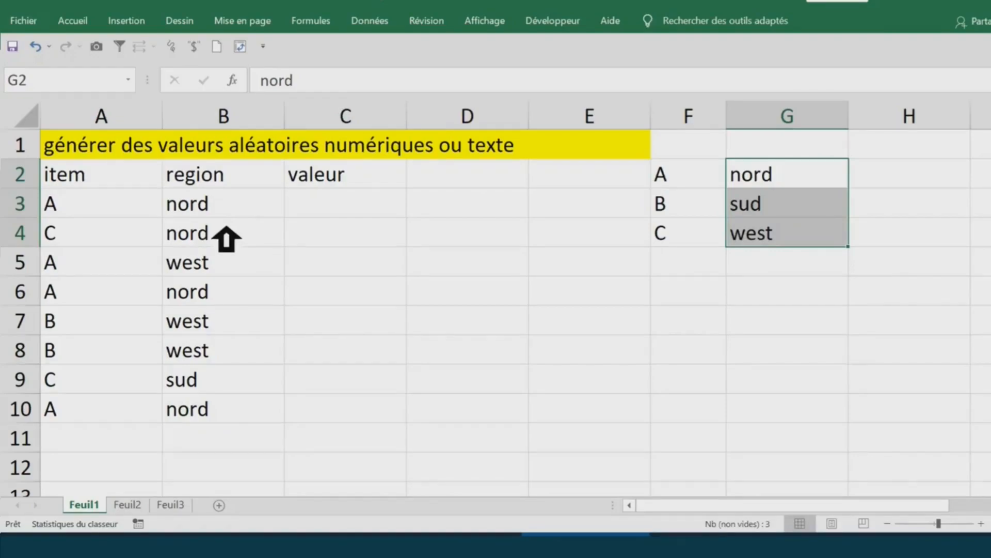
pyautogui.click(522, 285)
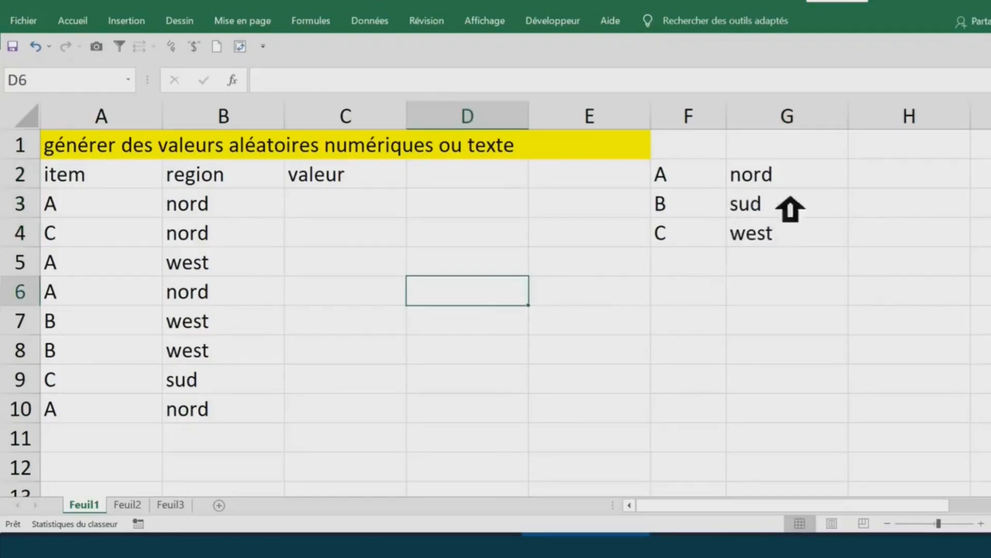
# Enter the text index in the empty cell Q1.
pyautogui.click(898, 158)
pyautogui.press('Right')
pyautogui.press('Right')
pyautogui.press('Right')
pyautogui.press('Right')
pyautogui.press('Right')
pyautogui.press('Right')
pyautogui.press('Right')
pyautogui.press('Right')
pyautogui.press('Right')
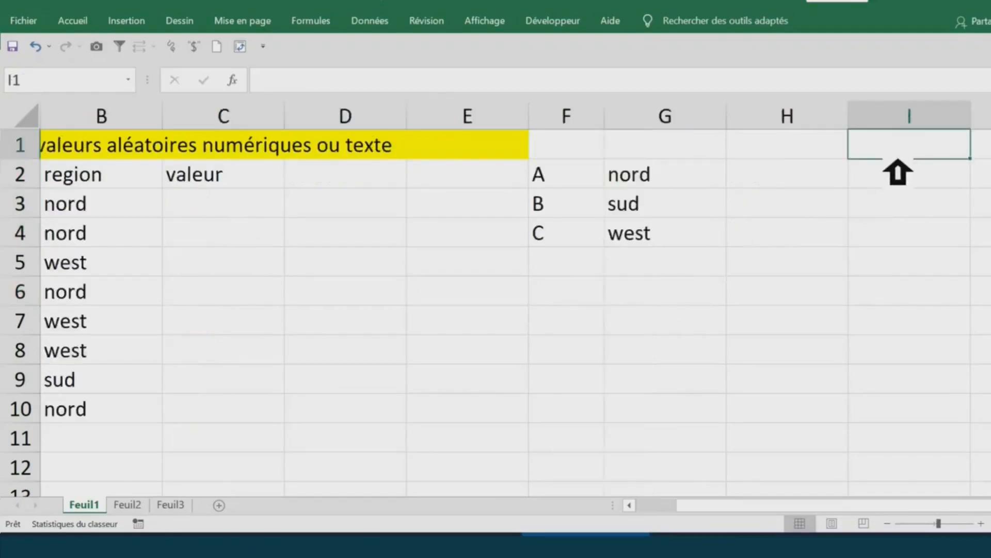
pyautogui.write('index')
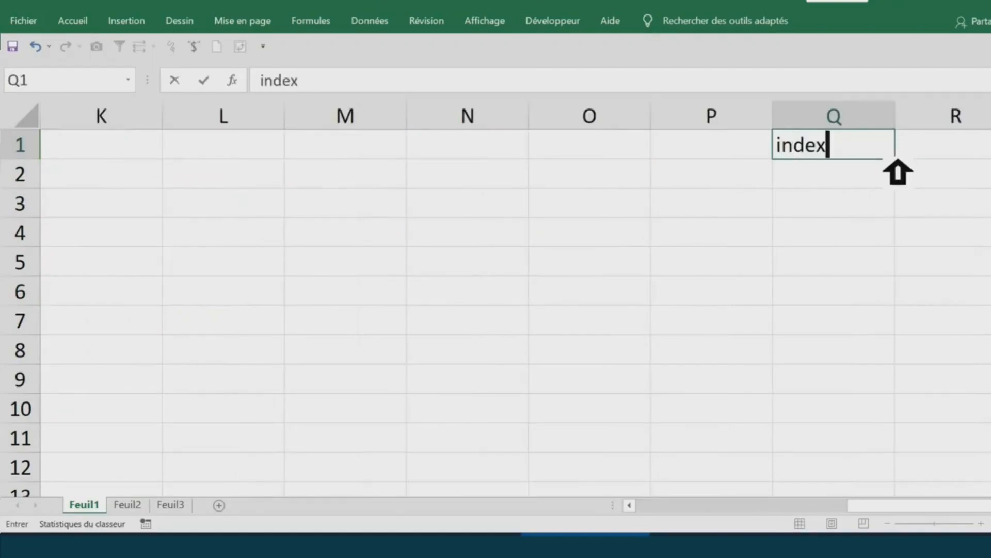
pyautogui.click(802, 196)
pyautogui.click(732, 179)
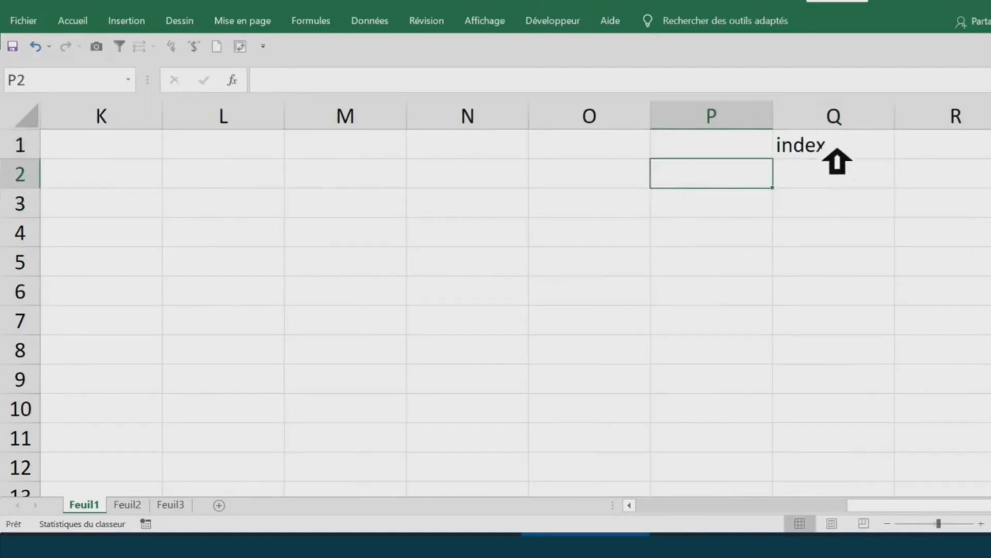
pyautogui.click(835, 152)
# For cell N2, search the function library for index and open INDEX with the matrice;no_lig;no_col argument list.
pyautogui.click(440, 176)
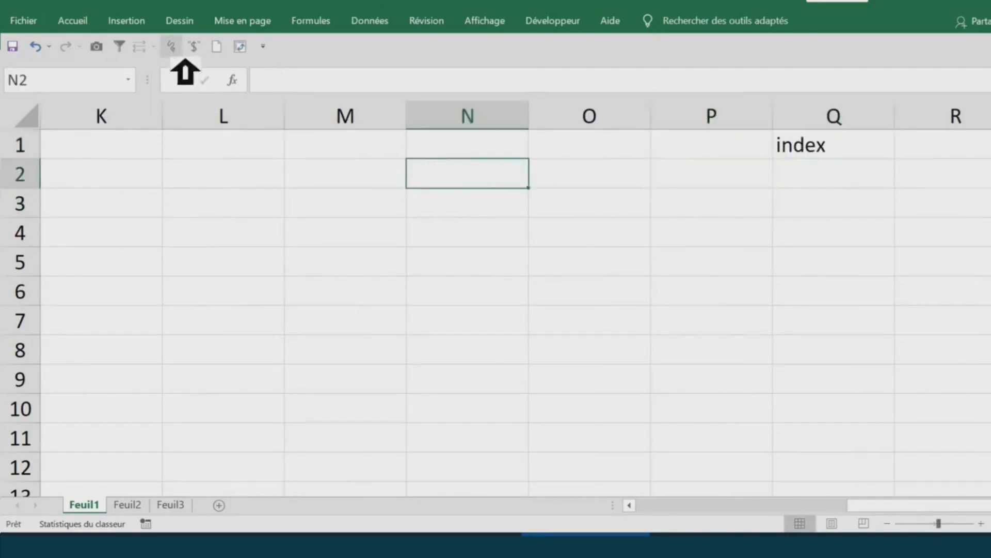
pyautogui.click(312, 20)
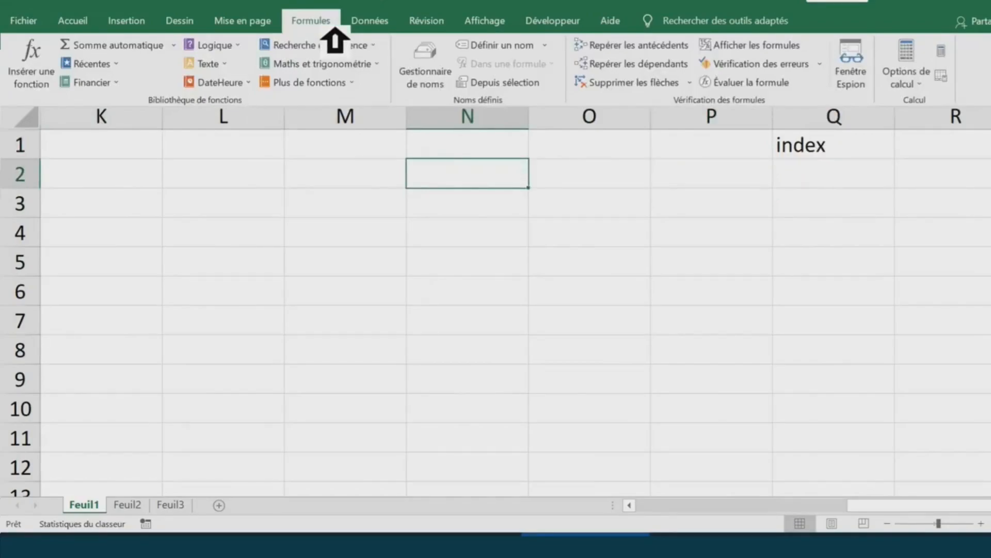
pyautogui.click(50, 86)
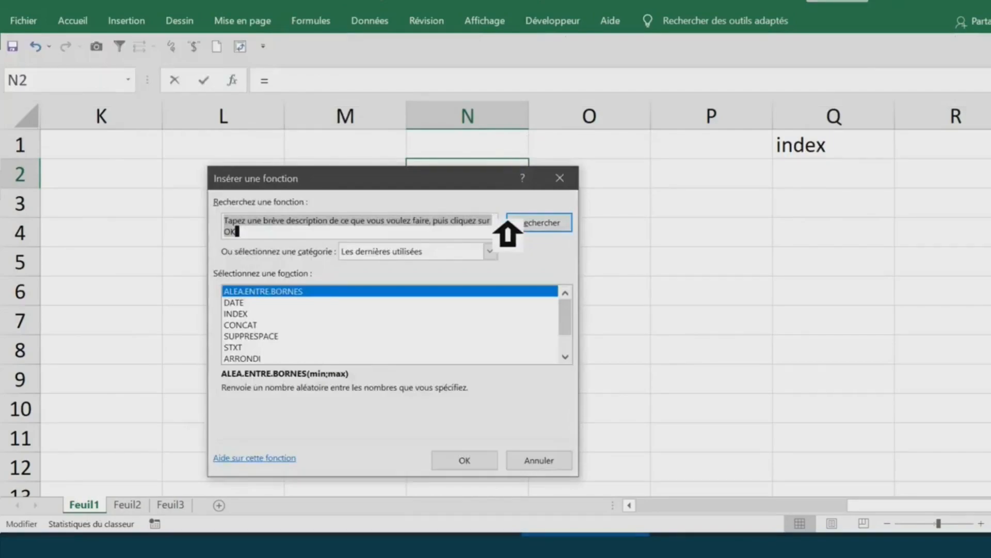
pyautogui.write('index')
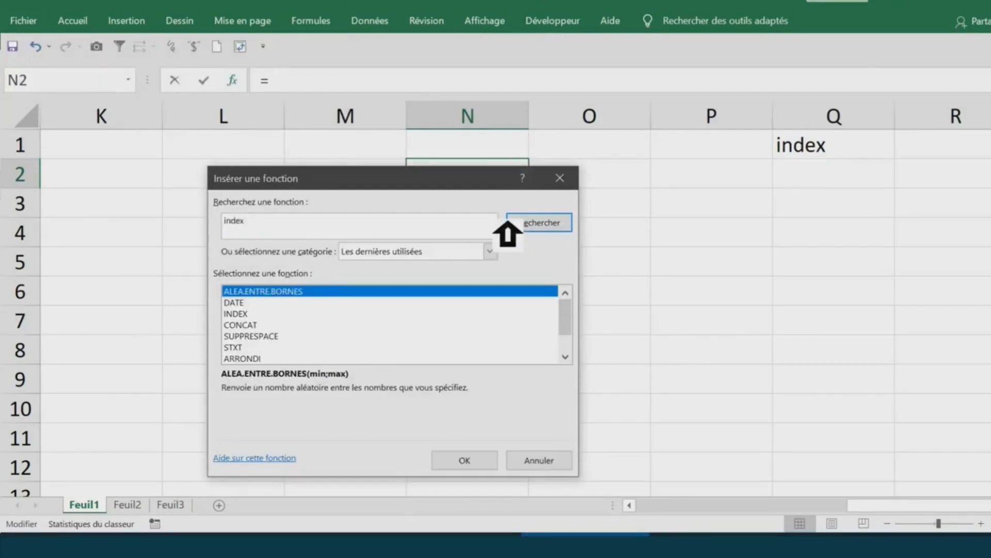
pyautogui.click(508, 223)
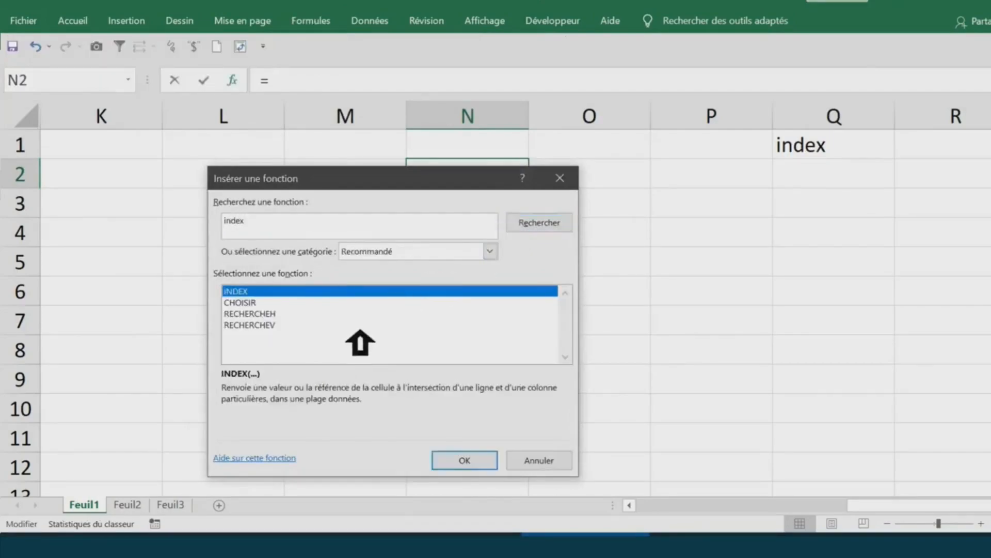
pyautogui.doubleClick(278, 291)
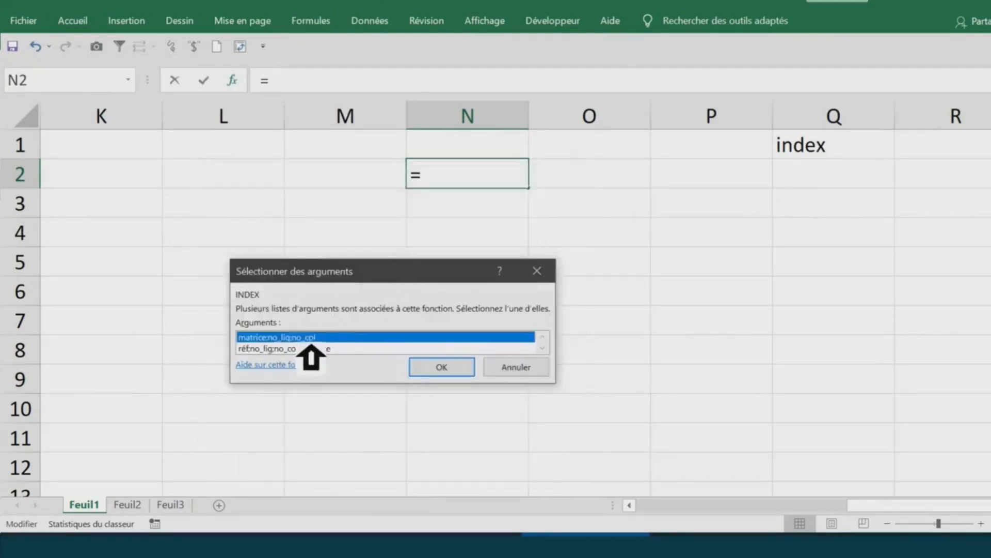
pyautogui.click(442, 367)
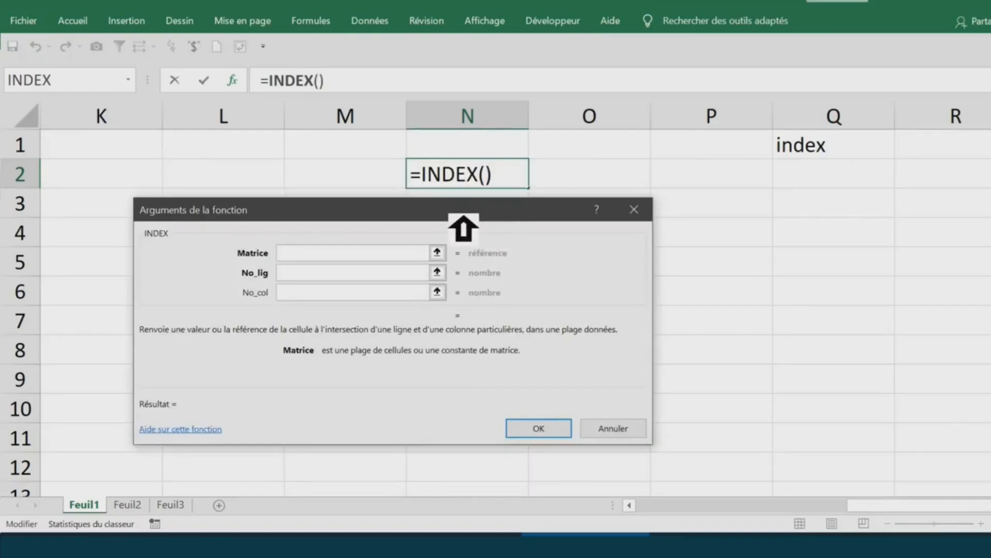
# Review the descriptions of INDEX's Matrice, No_lig and No_col arguments, and cancel inserting the function.
pyautogui.click(314, 279)
pyautogui.click(312, 295)
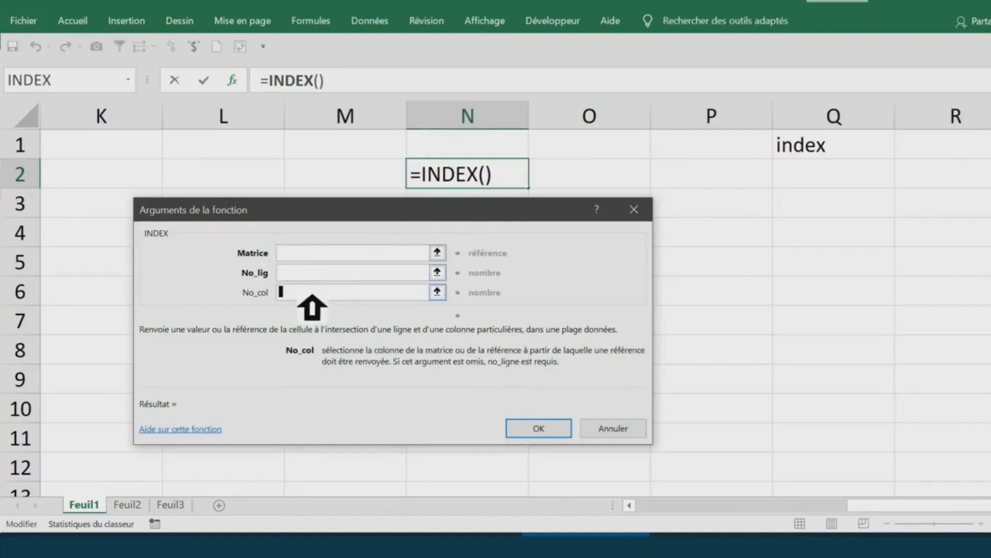
pyautogui.click(318, 259)
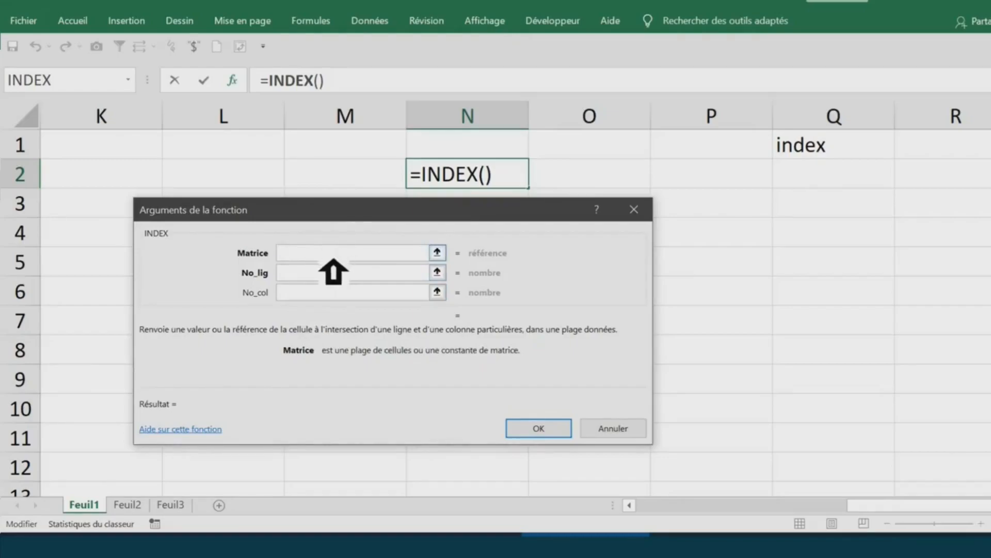
pyautogui.click(326, 272)
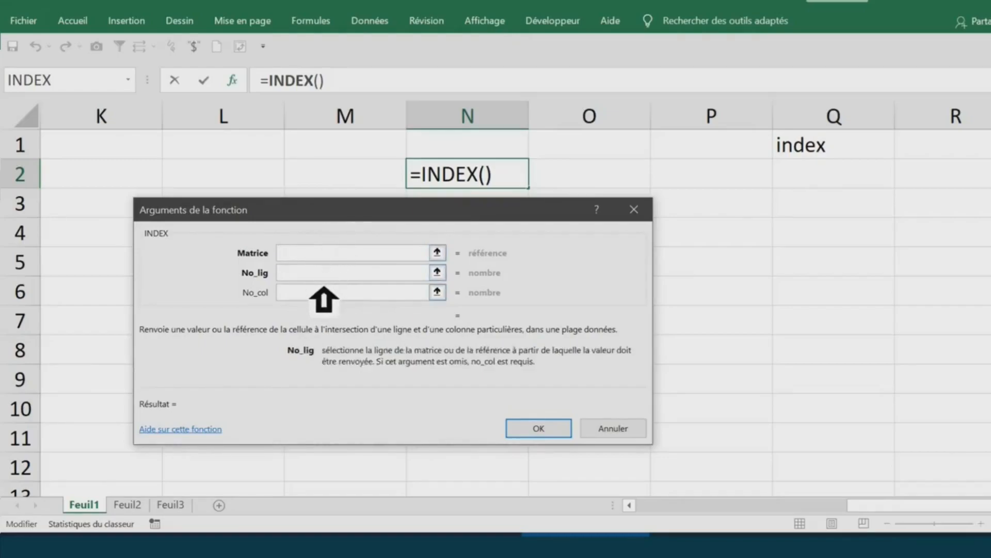
pyautogui.click(325, 293)
pyautogui.click(628, 428)
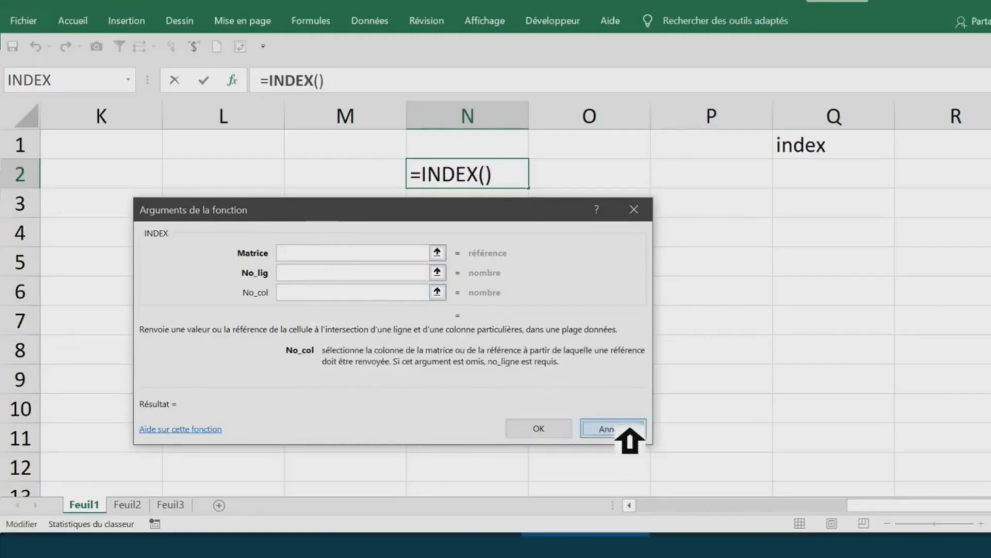
pyautogui.click(559, 245)
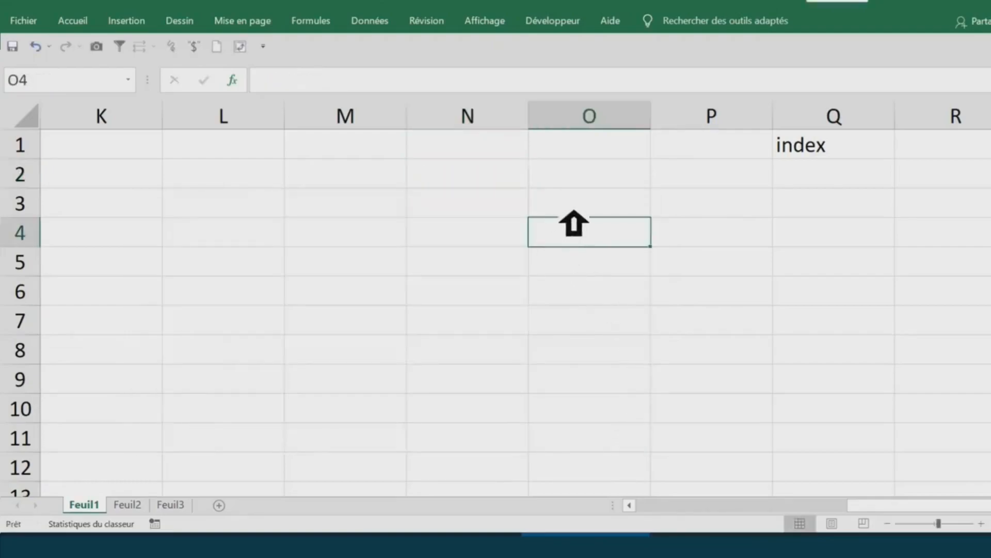
# Enter the text alea.entre.bornes in cell N2 and copy it.
pyautogui.click(463, 181)
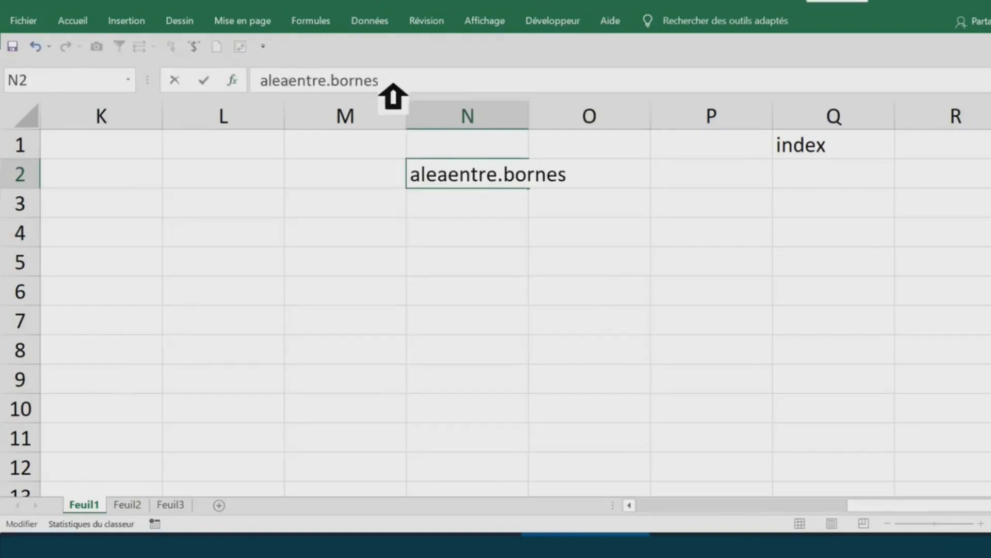
pyautogui.write('.entre.bornes')
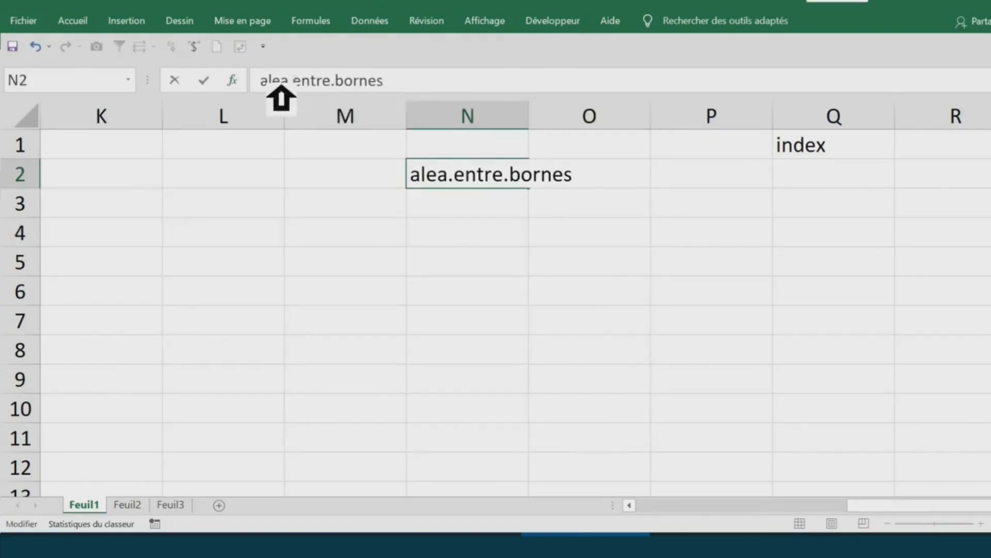
pyautogui.moveTo(262, 82); pyautogui.dragTo(446, 86)
pyautogui.hotkey('ctrl', 'c')
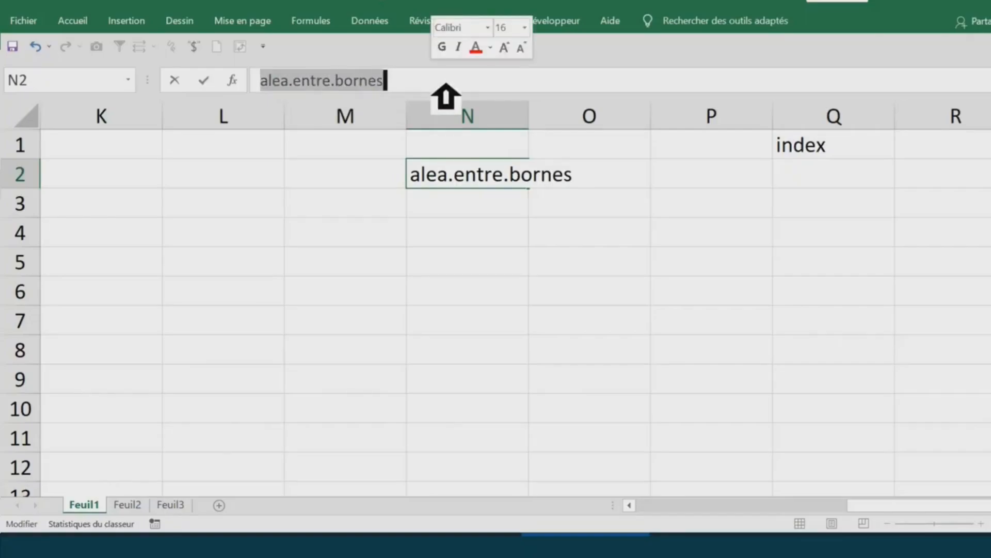
pyautogui.press('Return')
# Enter the formula =ALEA.ENTRE.BORNES(1;5) in cell N3, reusing the copied function name.
pyautogui.write('=')
pyautogui.hotkey('ctrl', 'v')
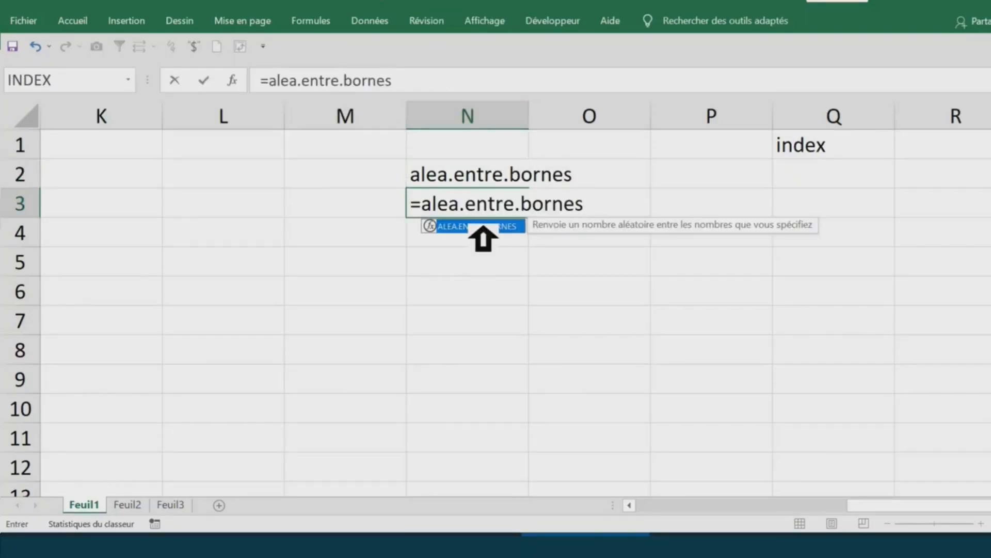
pyautogui.press('Tab')
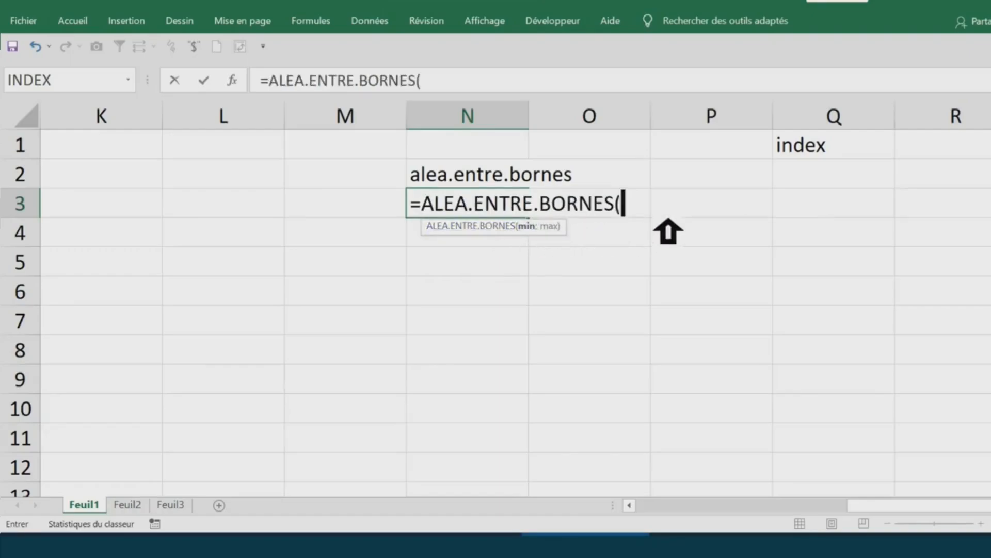
pyautogui.write('1;')
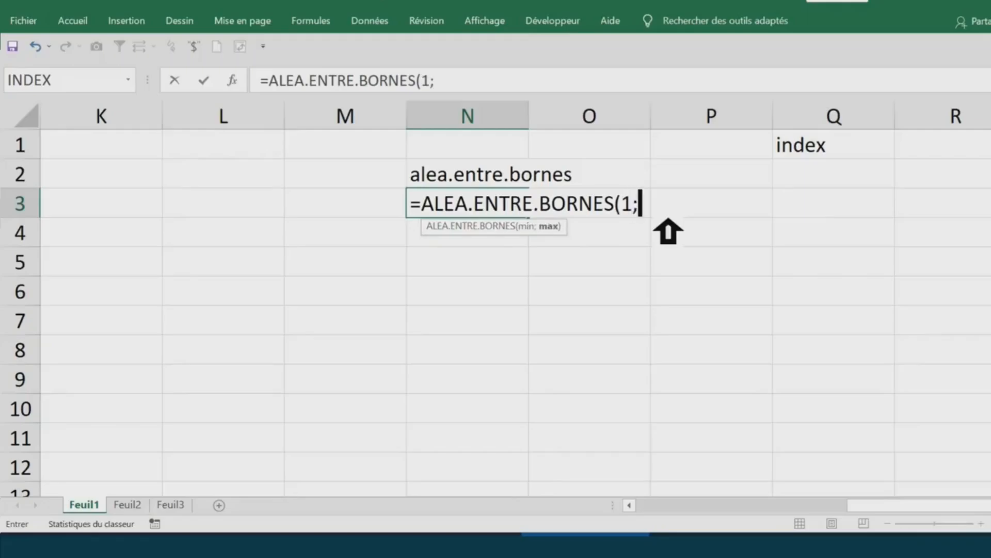
pyautogui.write('5)')
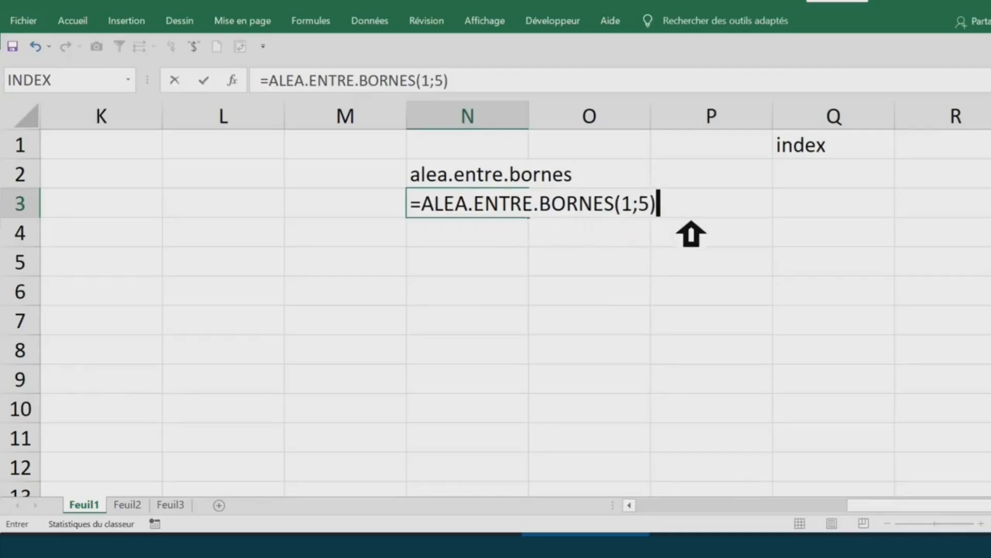
pyautogui.press('Return')
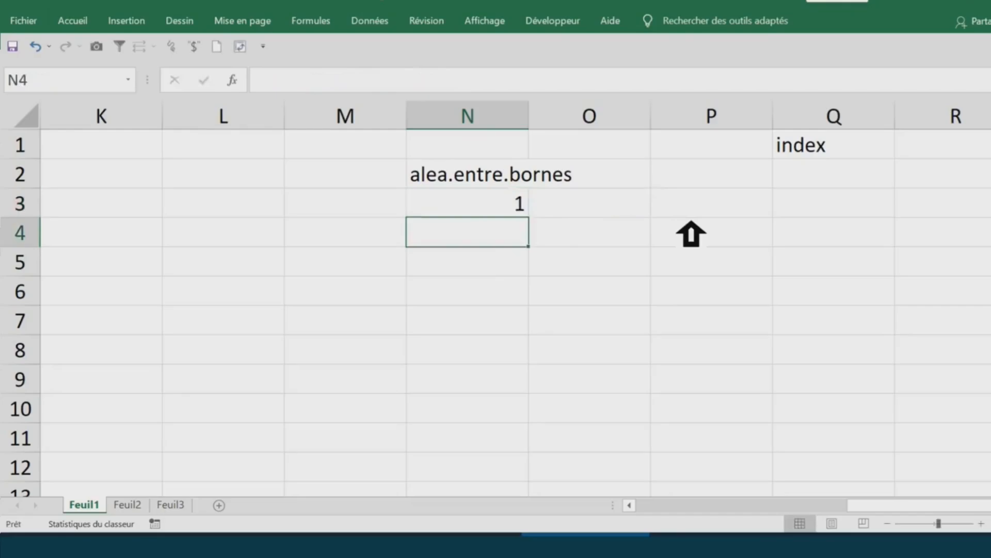
# Check the random number formula in cell N3.
pyautogui.click(697, 205)
pyautogui.click(709, 207)
pyautogui.click(508, 206)
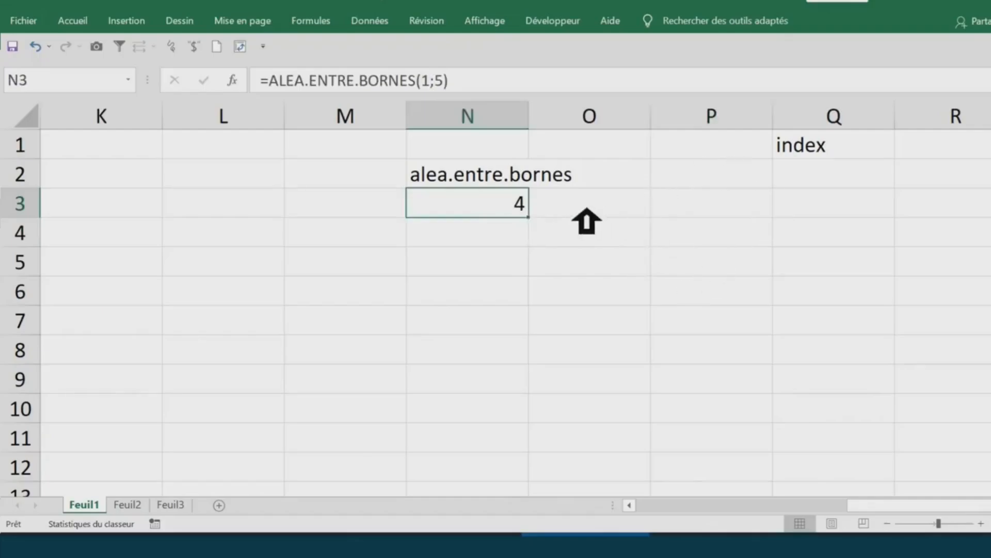
pyautogui.click(587, 211)
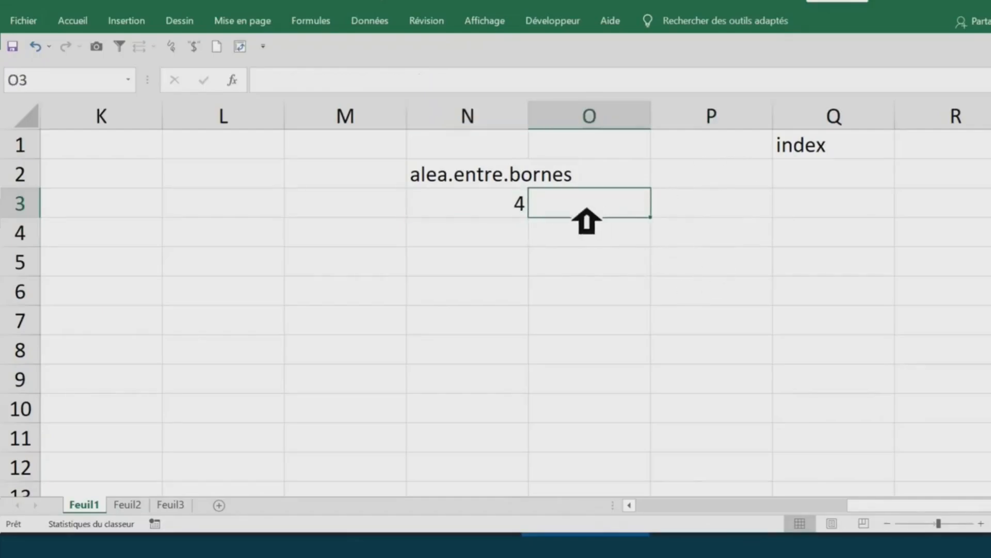
# Review the item formula in cell A3, examining INDEX's matrix range and the ALEA.ENTRE.BORNES row argument.
pyautogui.press('Left')
pyautogui.press('Left')
pyautogui.press('Left')
pyautogui.press('Left')
pyautogui.press('Left')
pyautogui.press('Left')
pyautogui.press('Left')
pyautogui.press('Left')
pyautogui.press('Left')
pyautogui.press('Left')
pyautogui.press('Left')
pyautogui.press('Left')
pyautogui.press('Left')
pyautogui.press('Left')
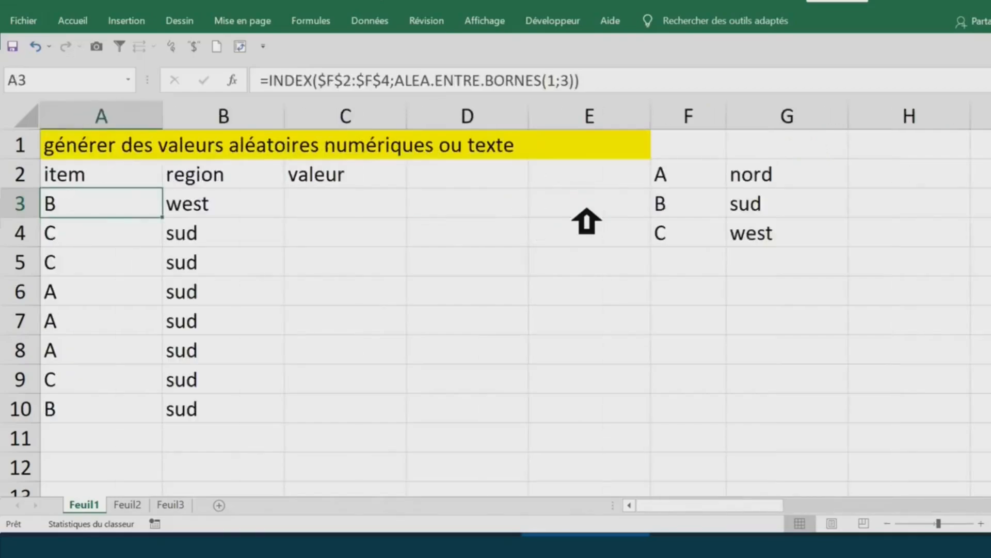
pyautogui.click(119, 176)
pyautogui.click(119, 205)
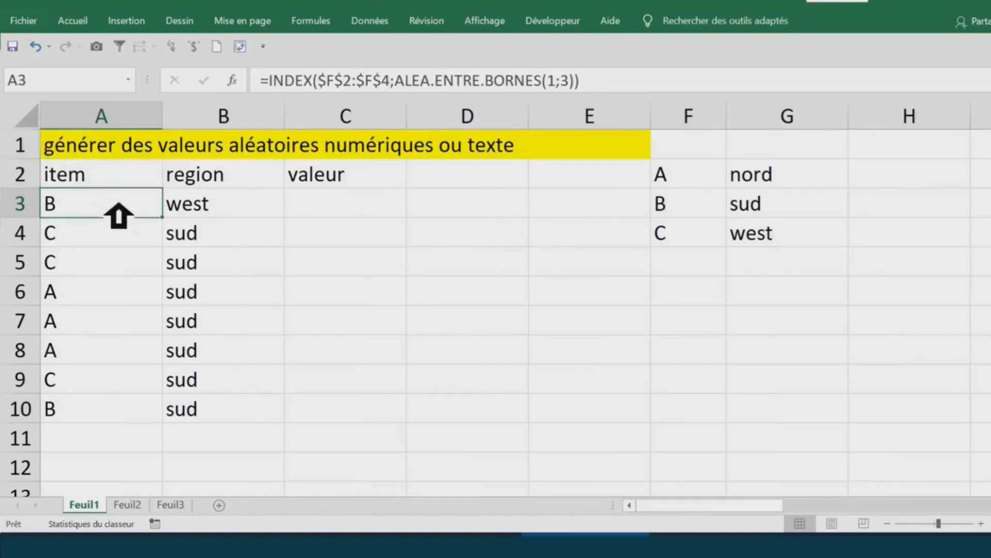
pyautogui.doubleClick(119, 215)
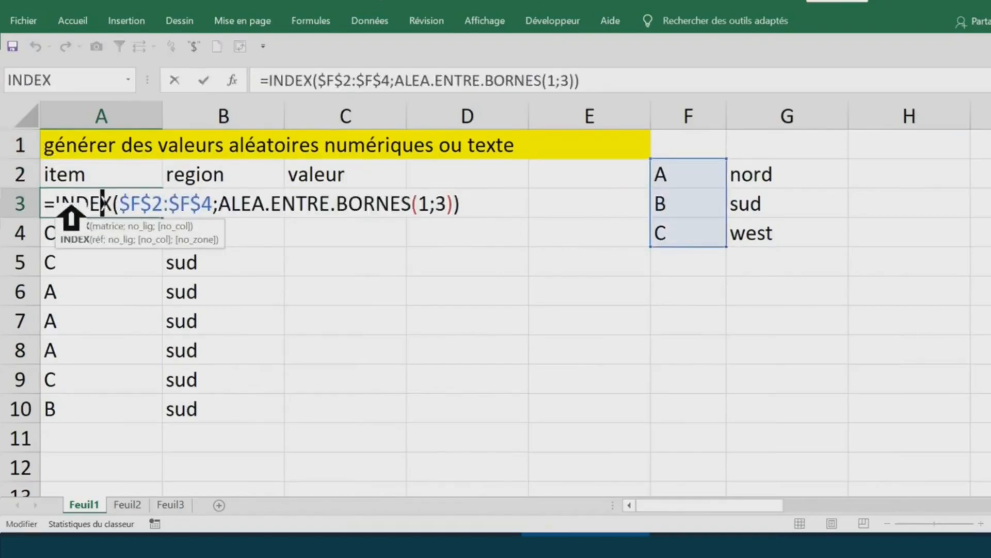
pyautogui.moveTo(57, 203); pyautogui.dragTo(203, 203)
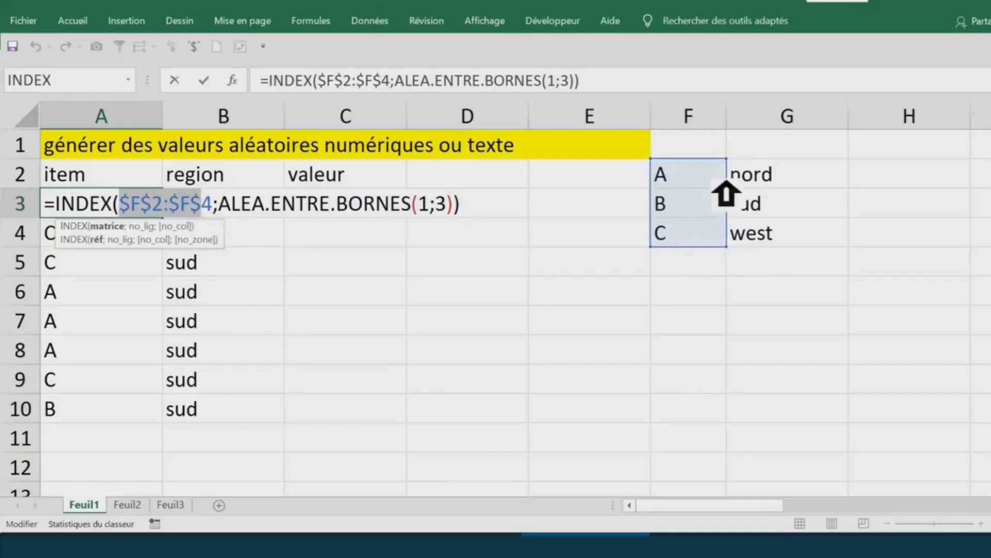
pyautogui.click(237, 203)
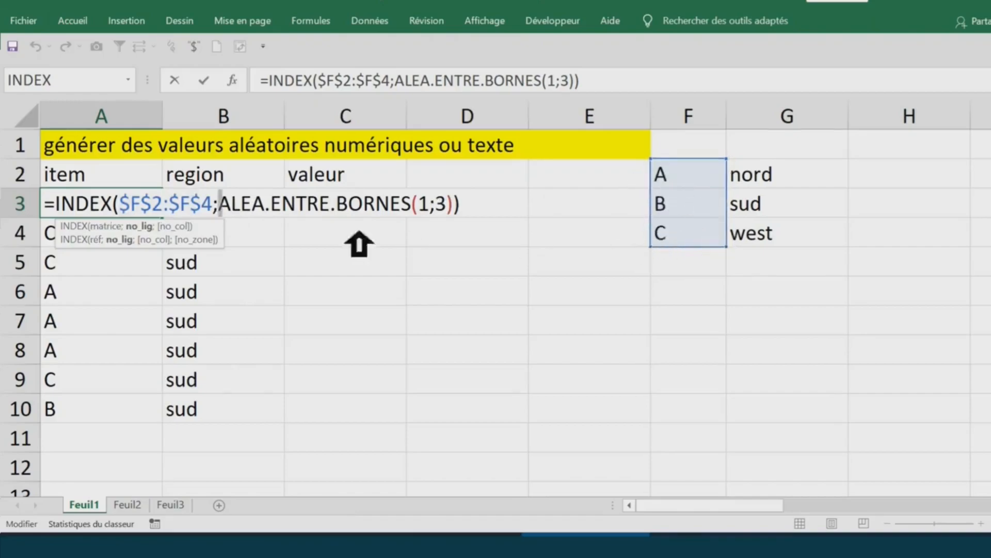
pyautogui.moveTo(233, 206); pyautogui.dragTo(481, 209)
pyautogui.click(481, 209)
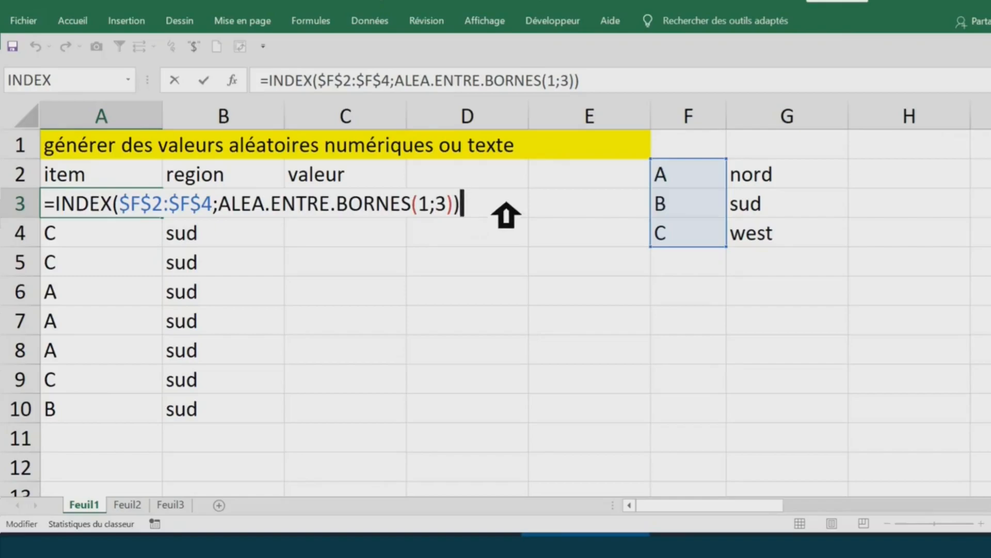
pyautogui.press('Return')
# Clear the item cells A4:A11 and refill the formula from A3 down to A10.
pyautogui.click(108, 202)
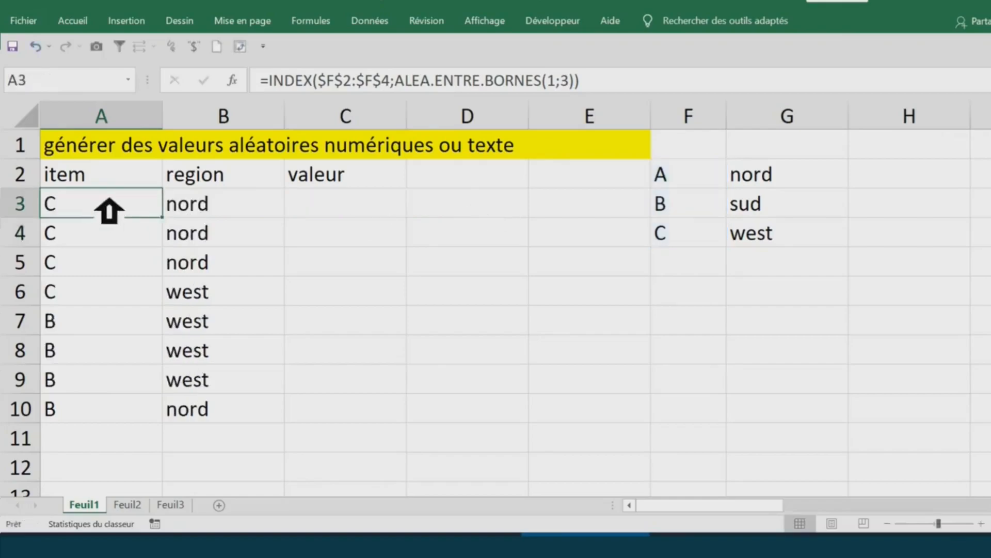
pyautogui.moveTo(163, 217); pyautogui.dragTo(172, 419)
pyautogui.moveTo(126, 235); pyautogui.dragTo(135, 430)
pyautogui.press('Delete')
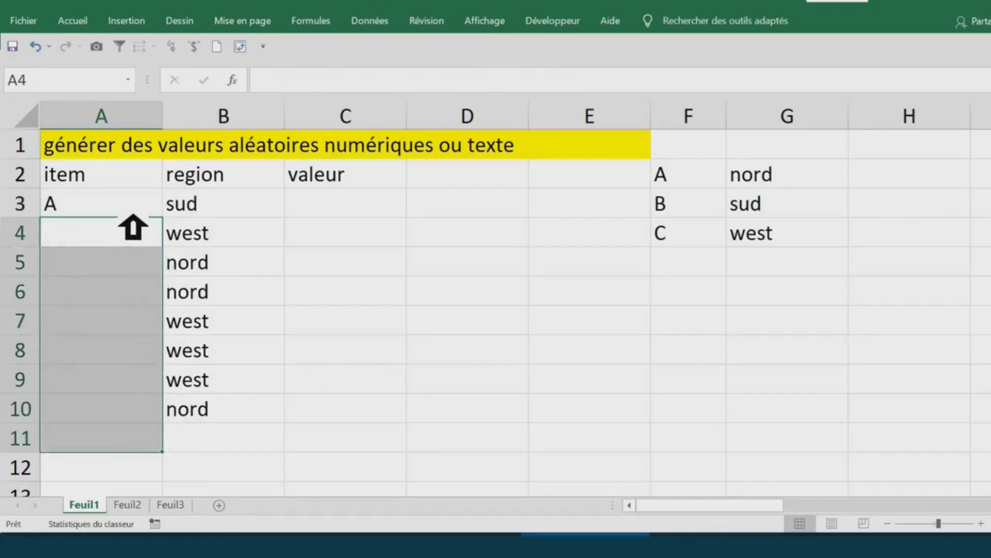
pyautogui.click(133, 212)
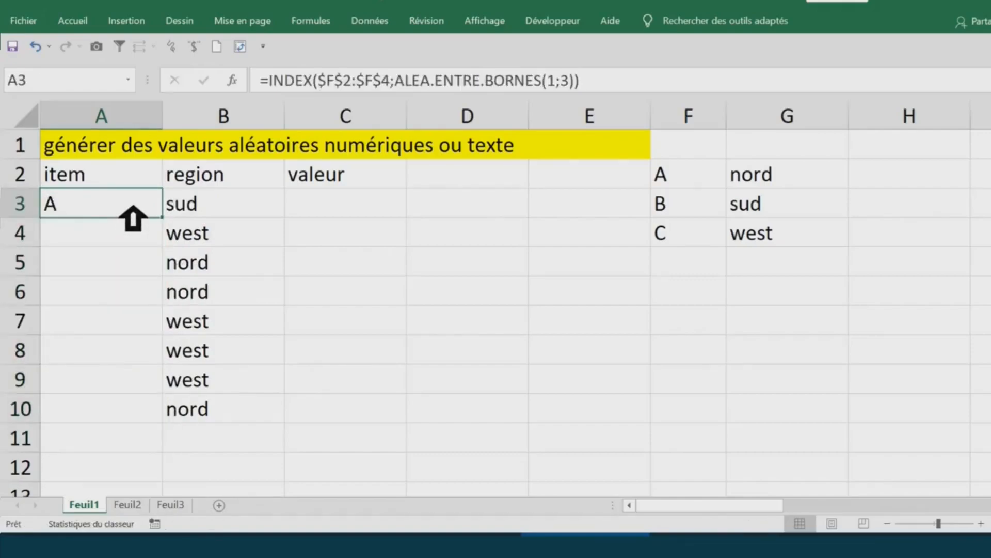
pyautogui.doubleClick(177, 218)
pyautogui.moveTo(110, 215); pyautogui.dragTo(112, 445)
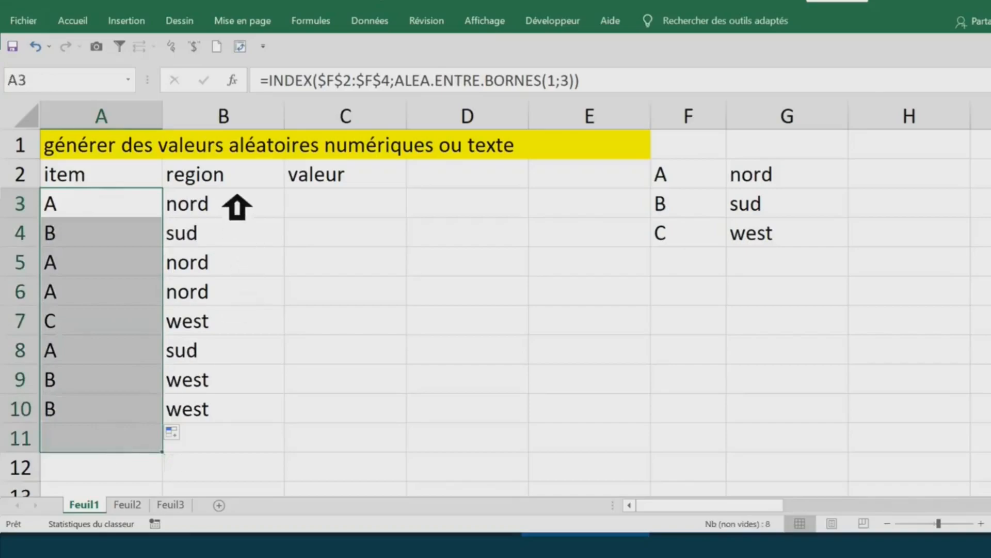
# Check the region formula in cell B3 and its source list in G2:G4.
pyautogui.click(236, 203)
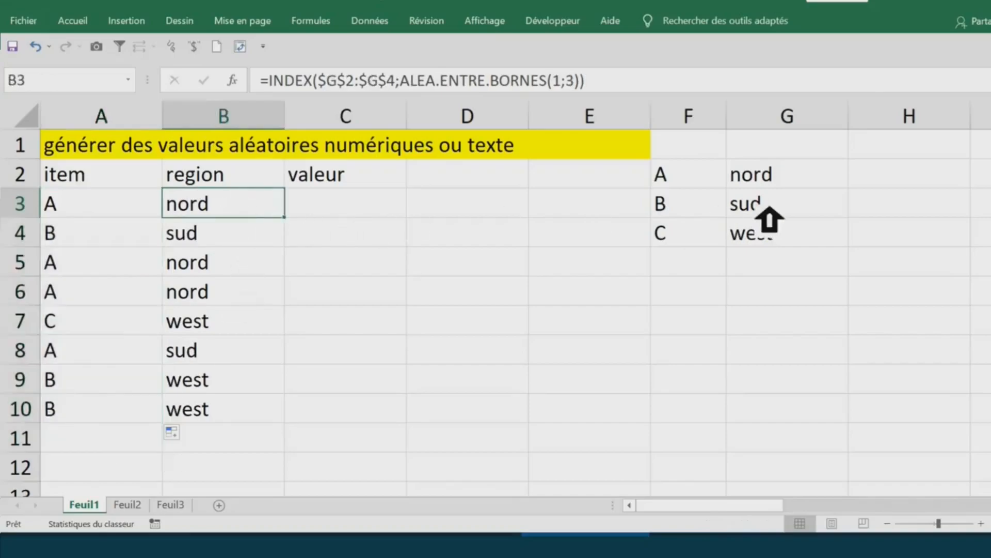
pyautogui.click(789, 176)
pyautogui.moveTo(804, 178); pyautogui.dragTo(803, 232)
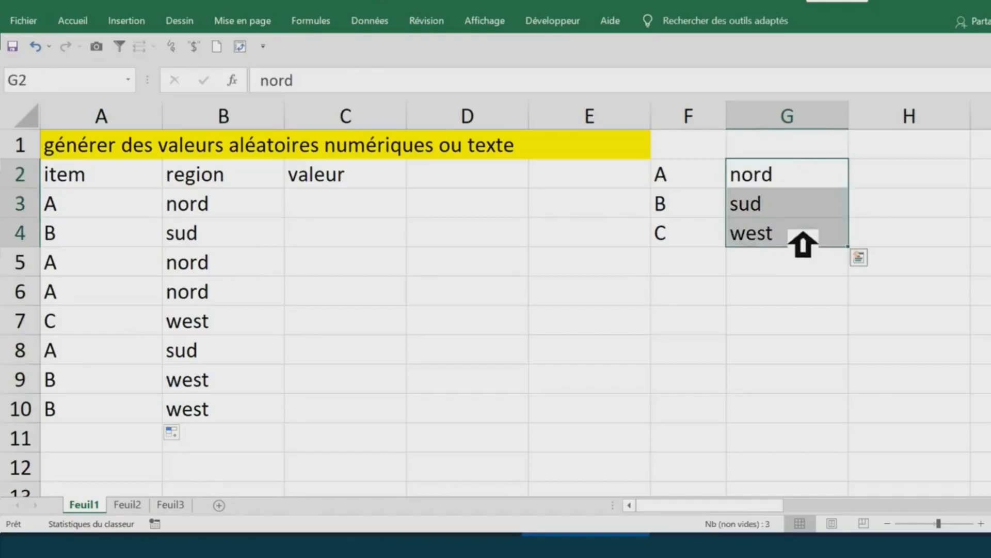
# Begin an INDEX formula in cell D3 with the region list G2:G4 as its matrix.
pyautogui.click(462, 196)
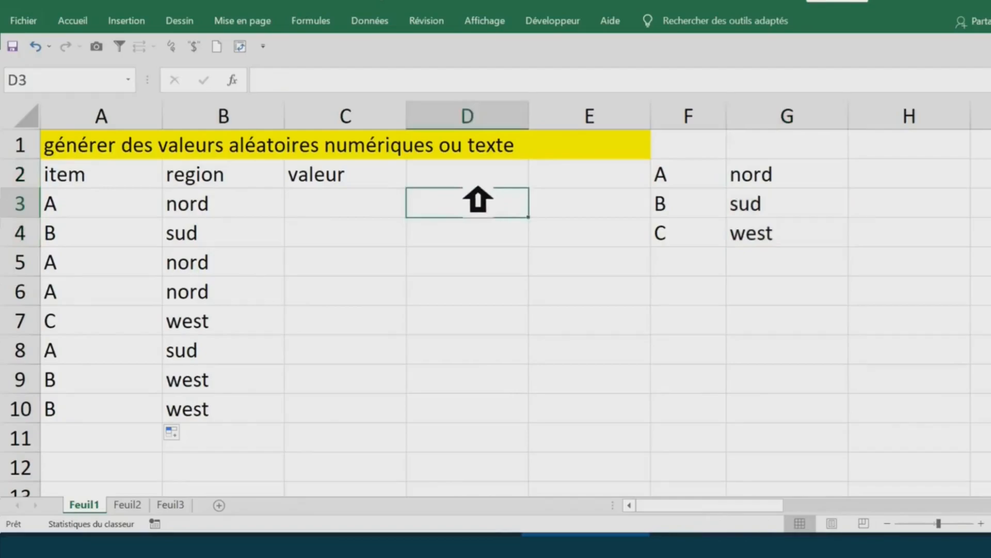
pyautogui.doubleClick(477, 199)
pyautogui.write('=i')
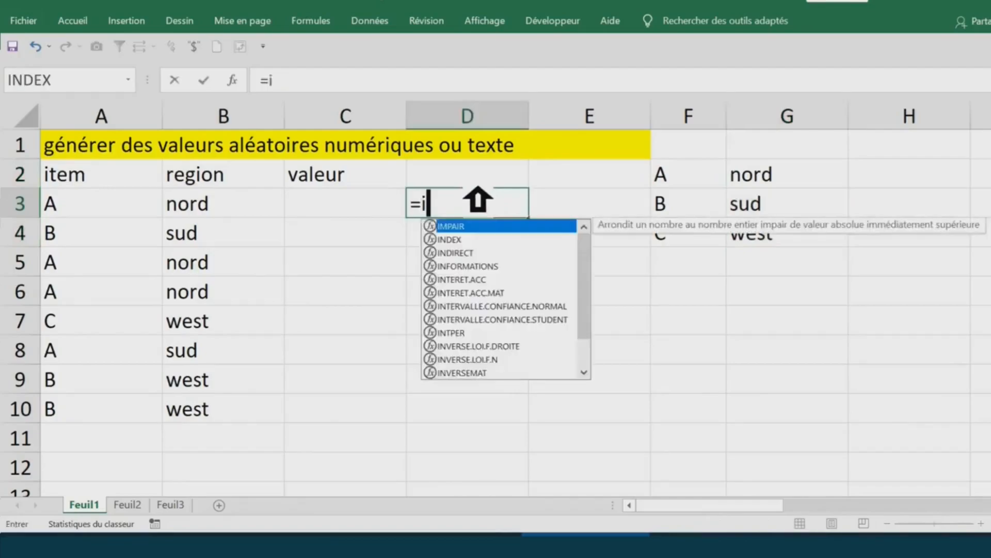
pyautogui.write('ndex')
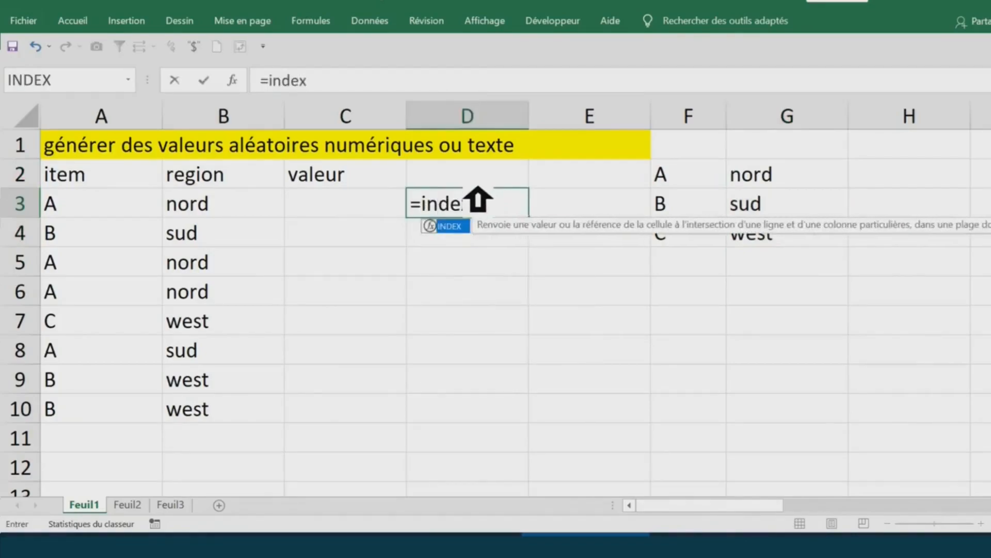
pyautogui.press('Tab')
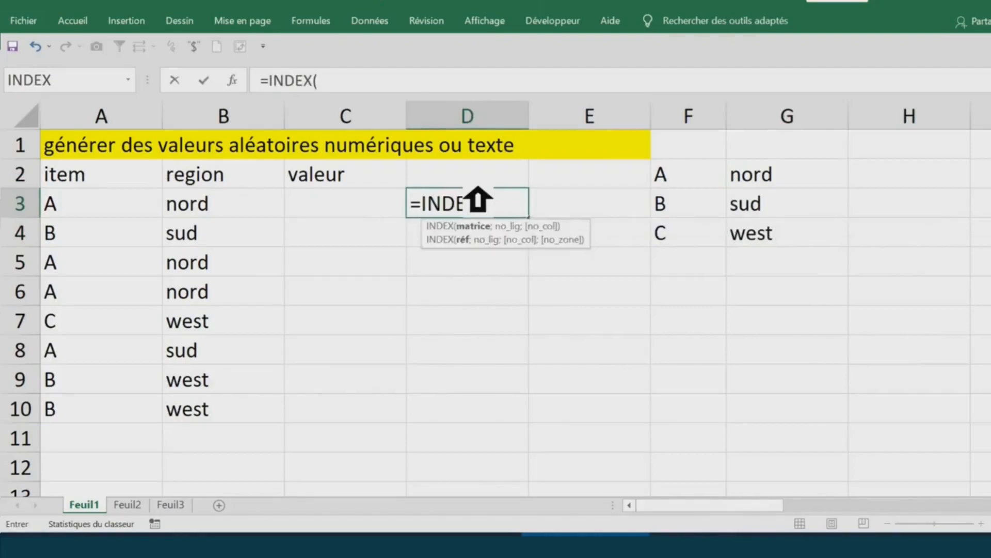
pyautogui.click(783, 180)
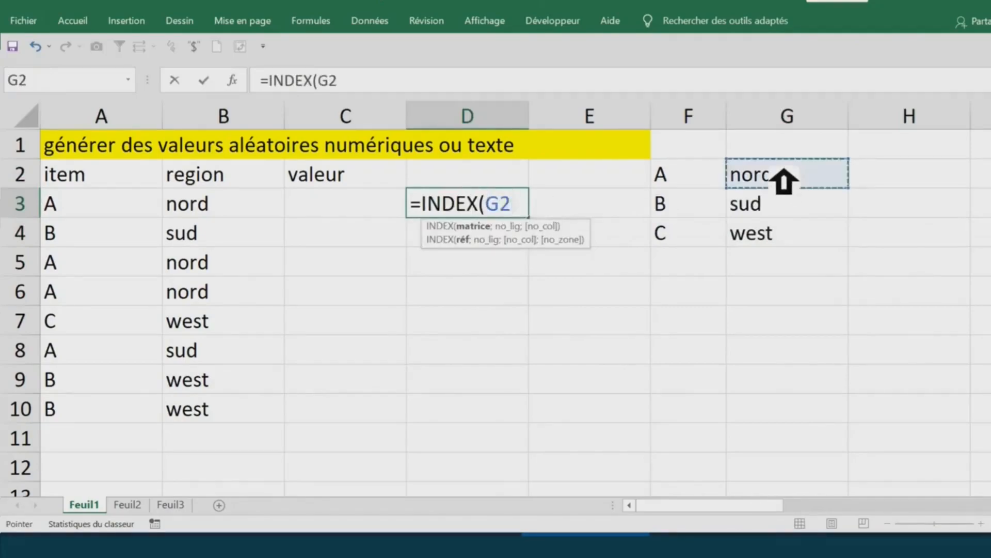
pyautogui.moveTo(783, 181); pyautogui.dragTo(784, 237)
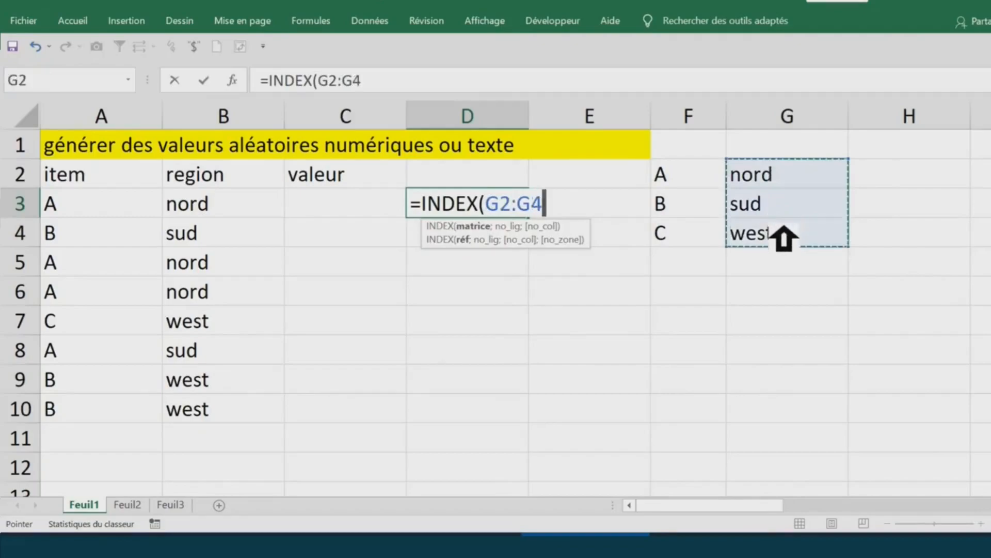
pyautogui.write(';')
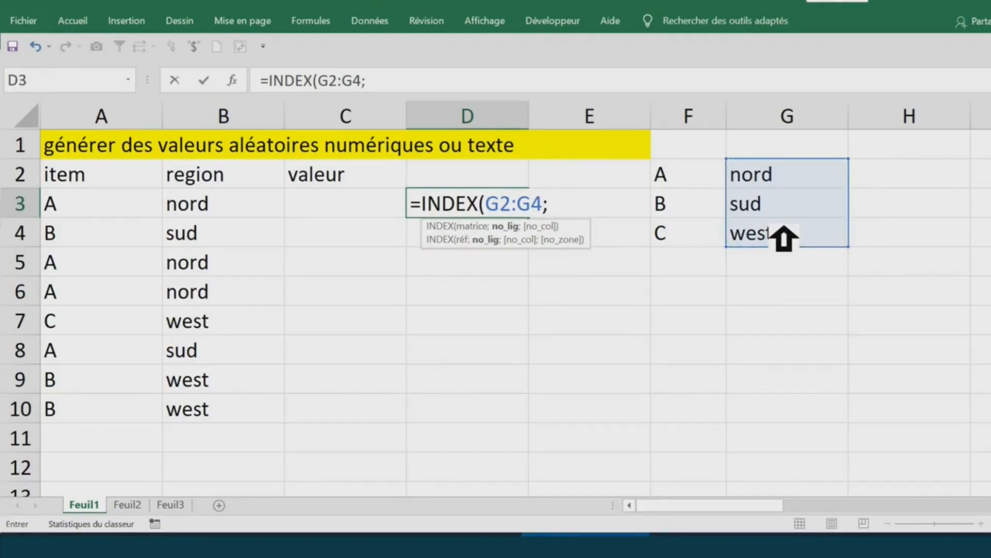
# Complete the D3 formula with ALEA.ENTRE.BORNES(1;3) as the row number argument.
pyautogui.write('a')
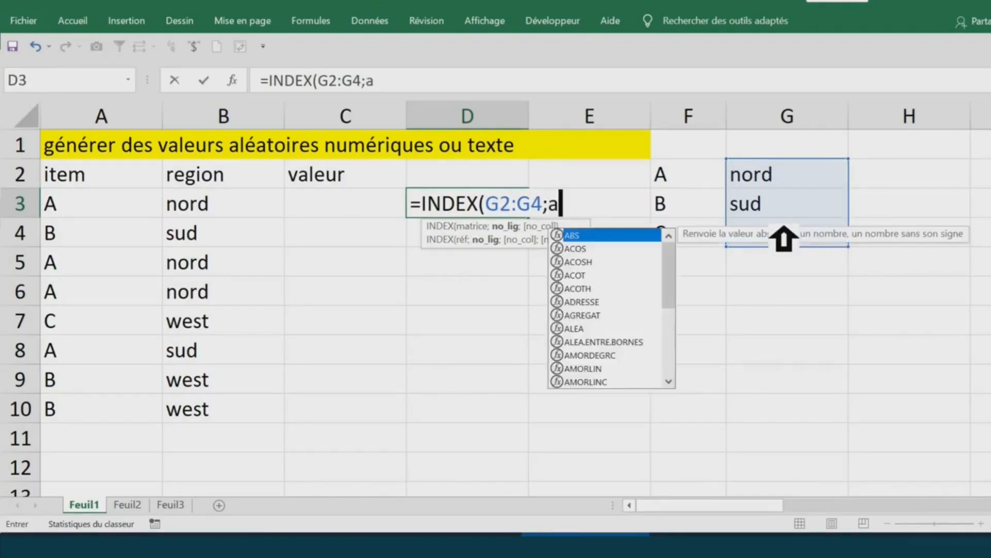
pyautogui.write('lea')
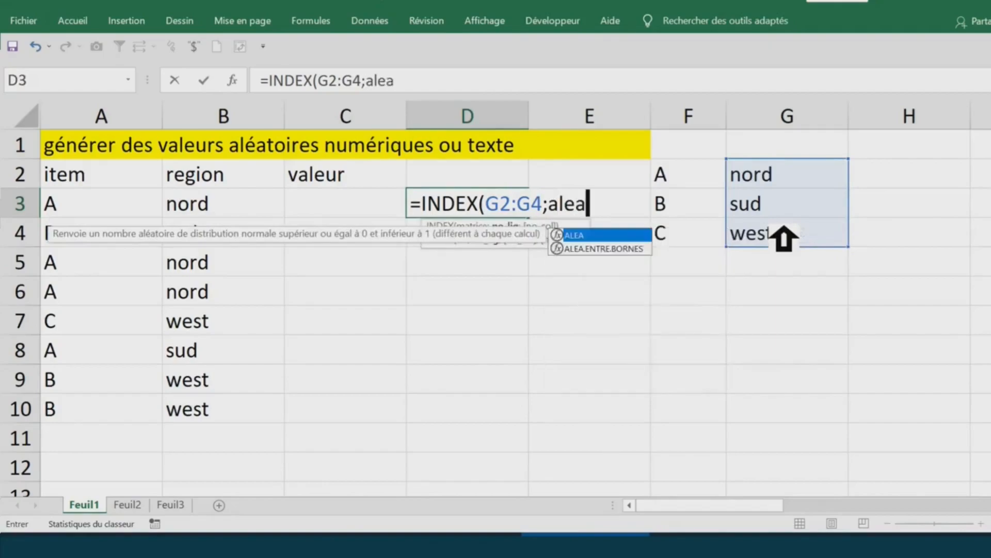
pyautogui.click(603, 251)
pyautogui.doubleClick(602, 250)
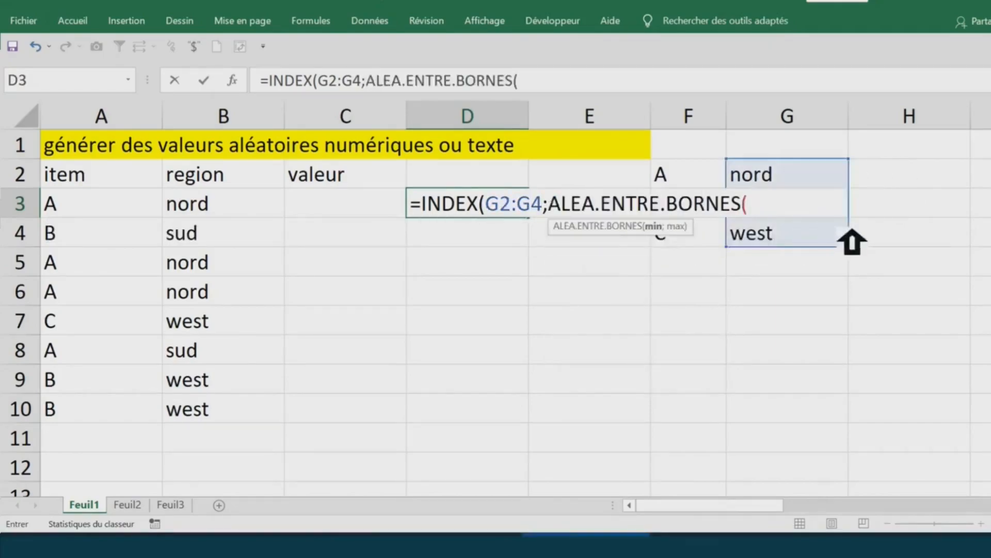
pyautogui.write('1;3)')
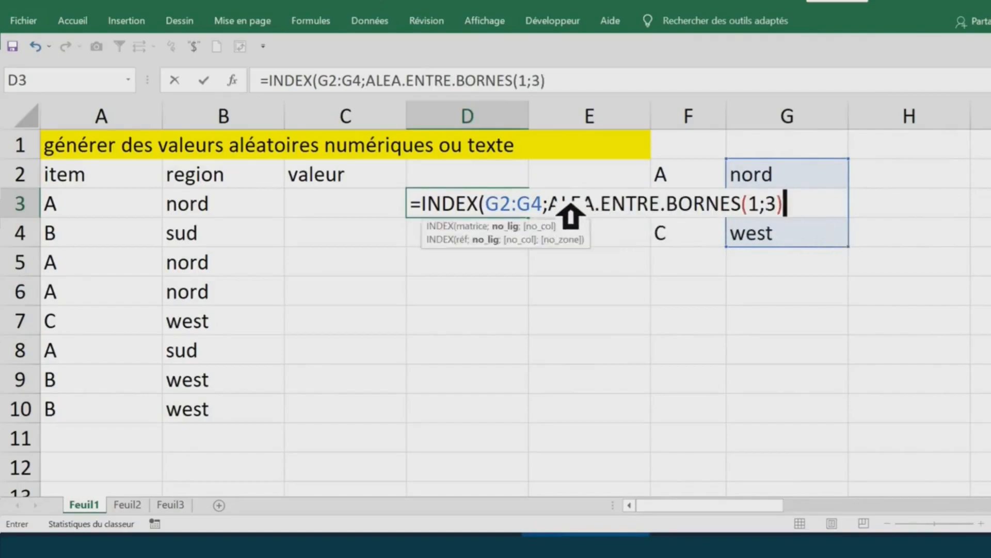
pyautogui.moveTo(552, 205); pyautogui.dragTo(794, 205)
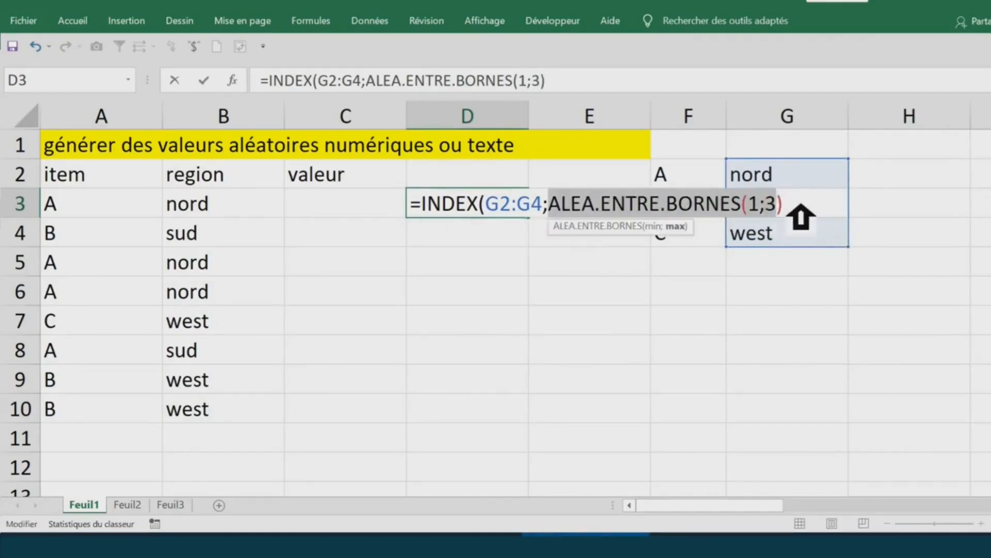
pyautogui.click(810, 205)
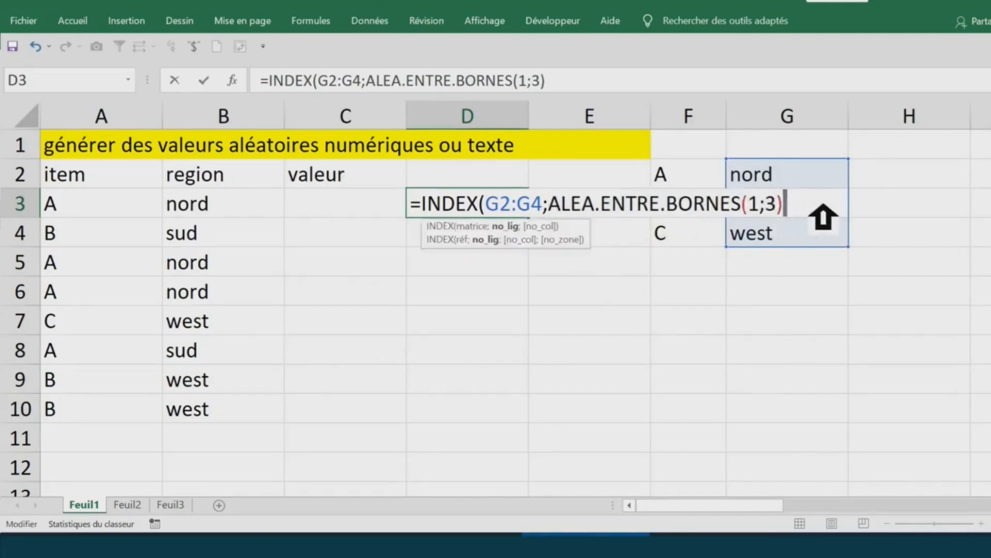
pyautogui.write(')')
pyautogui.press('Return')
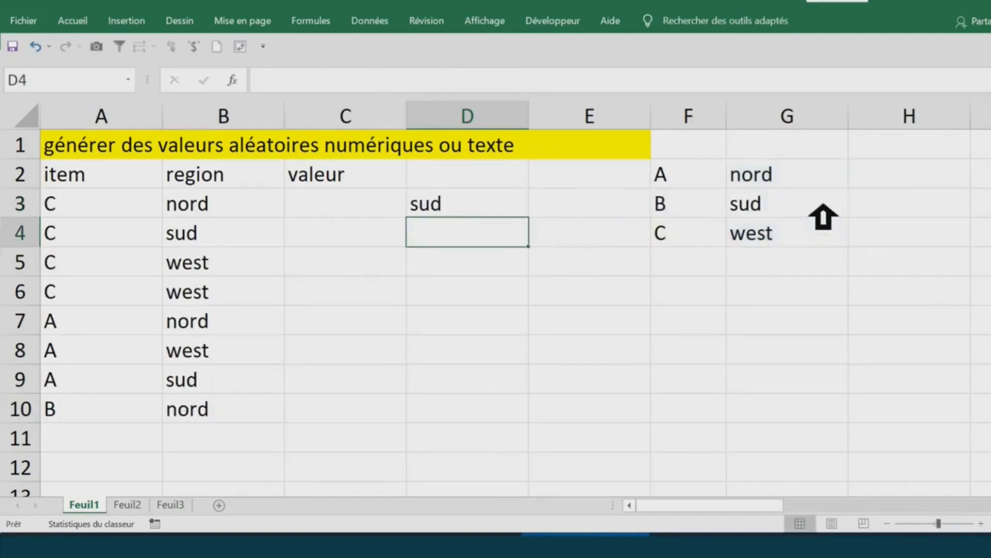
# Fill the D3 formula down to cell D10.
pyautogui.click(491, 204)
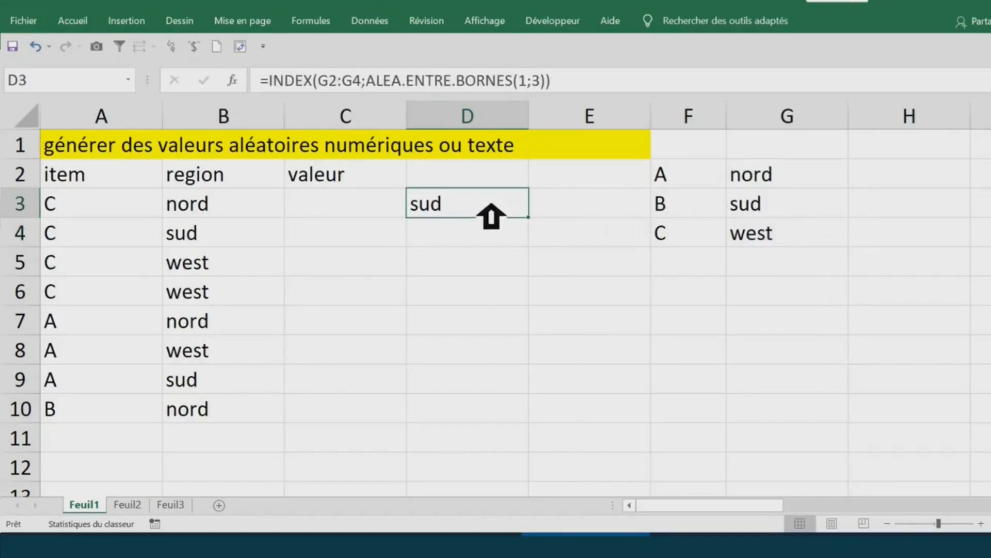
pyautogui.moveTo(540, 221); pyautogui.dragTo(537, 428)
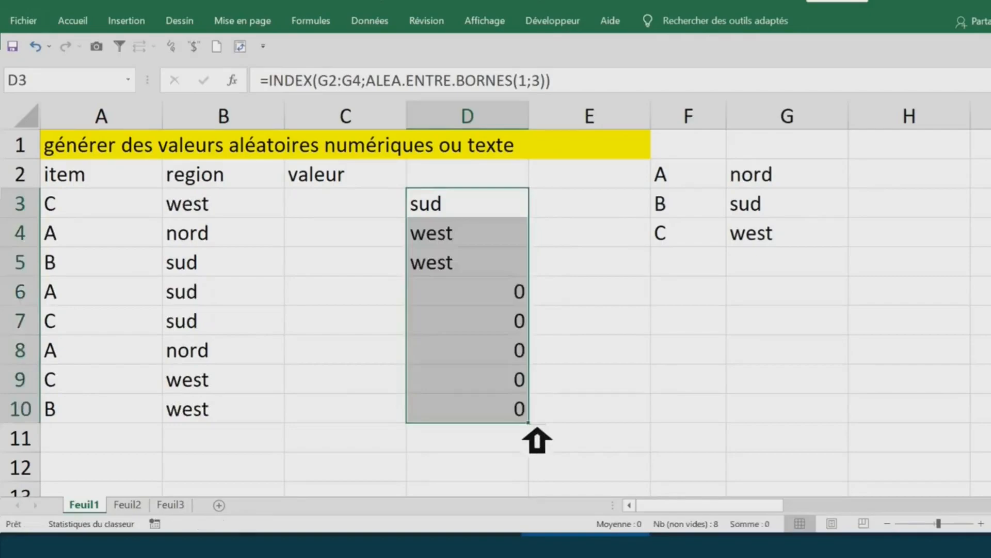
# Inspect the copied formulas in D3:D10, checking how the matrix range changes from row to row.
pyautogui.click(491, 209)
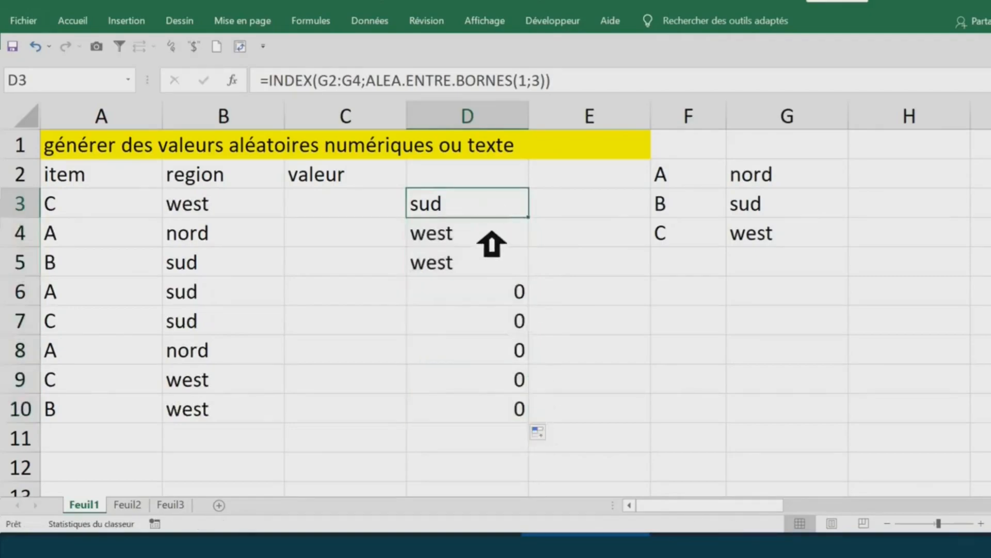
pyautogui.click(490, 235)
pyautogui.click(487, 256)
pyautogui.click(511, 285)
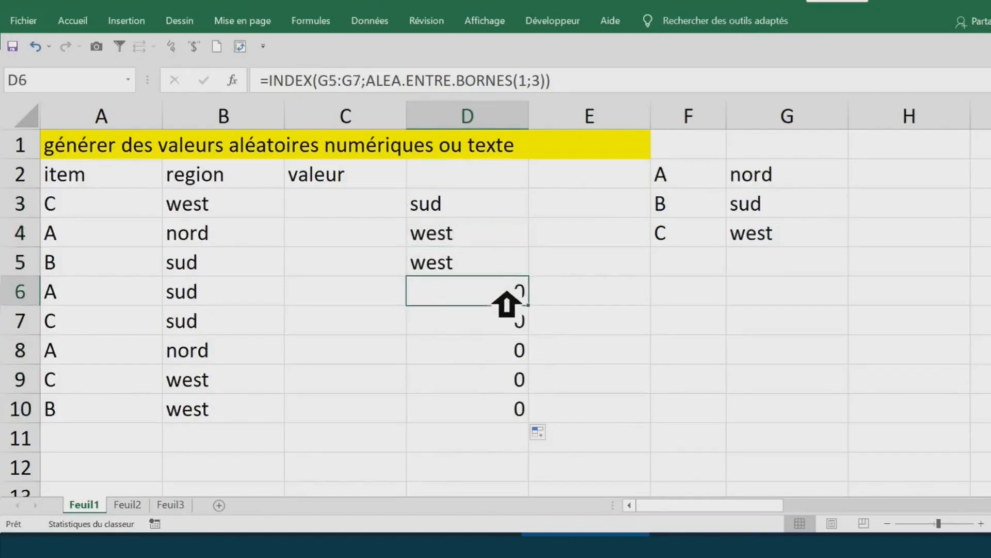
pyautogui.click(514, 320)
pyautogui.click(511, 351)
pyautogui.click(509, 384)
pyautogui.click(509, 412)
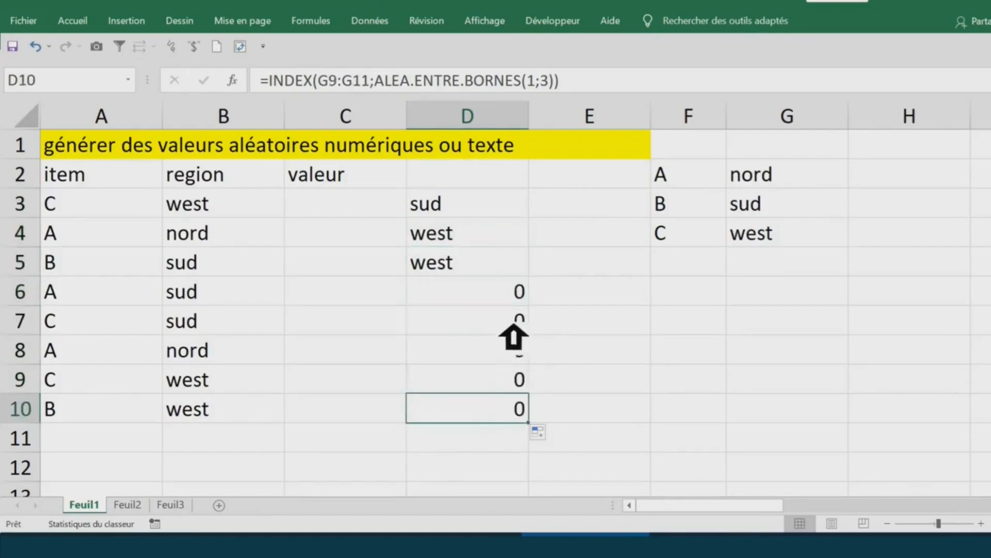
pyautogui.click(508, 303)
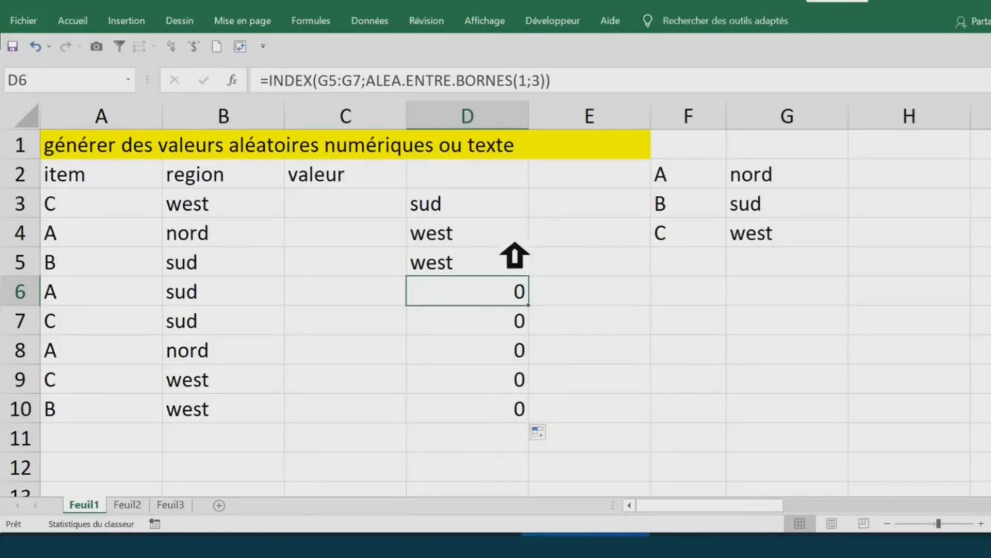
# Compare the matrix reference in cell D3's formula with the one in D6.
pyautogui.click(505, 212)
pyautogui.doubleClick(503, 207)
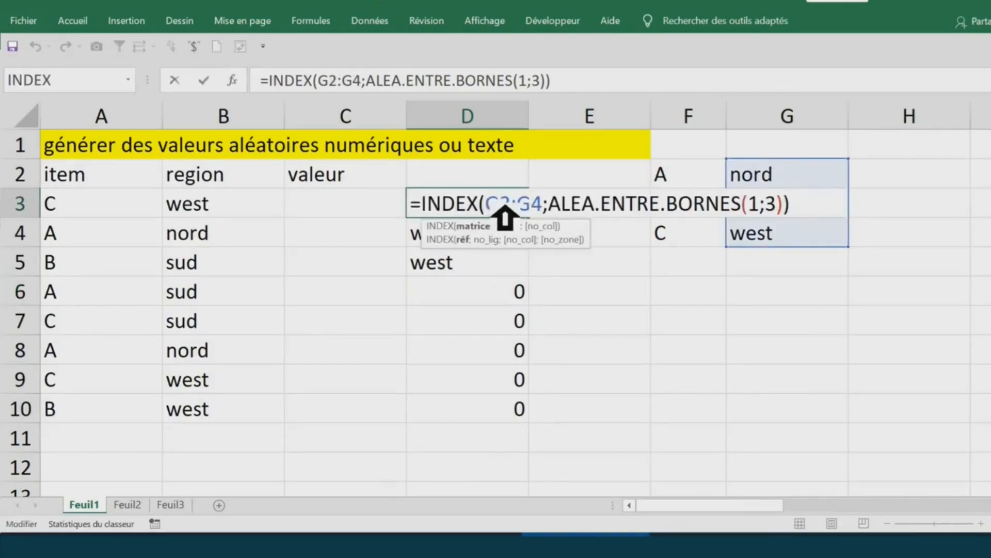
pyautogui.press('Return')
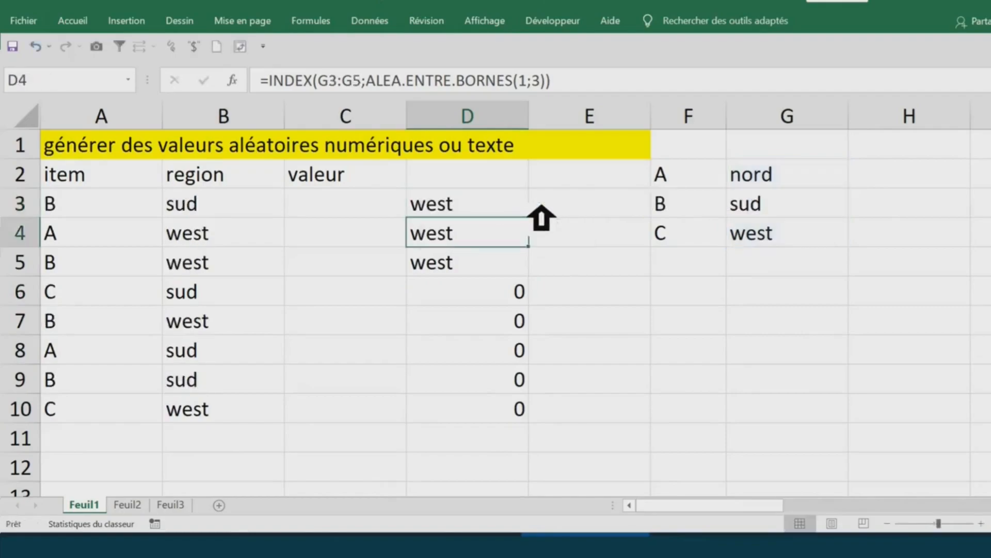
pyautogui.click(509, 309)
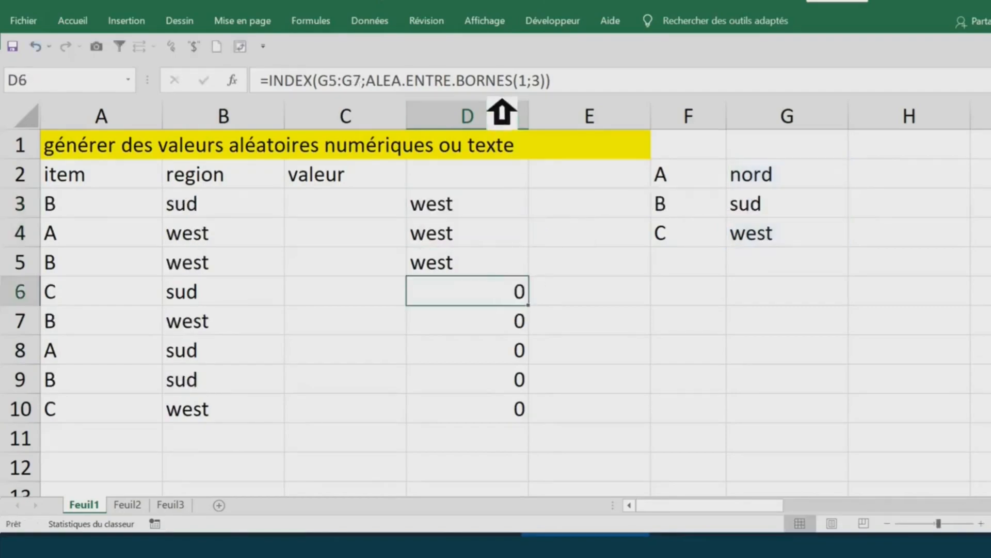
# Make the matrix reference in D3's INDEX formula absolute as $G$2:$G$4 and fill the formula down to D10.
pyautogui.doubleClick(491, 303)
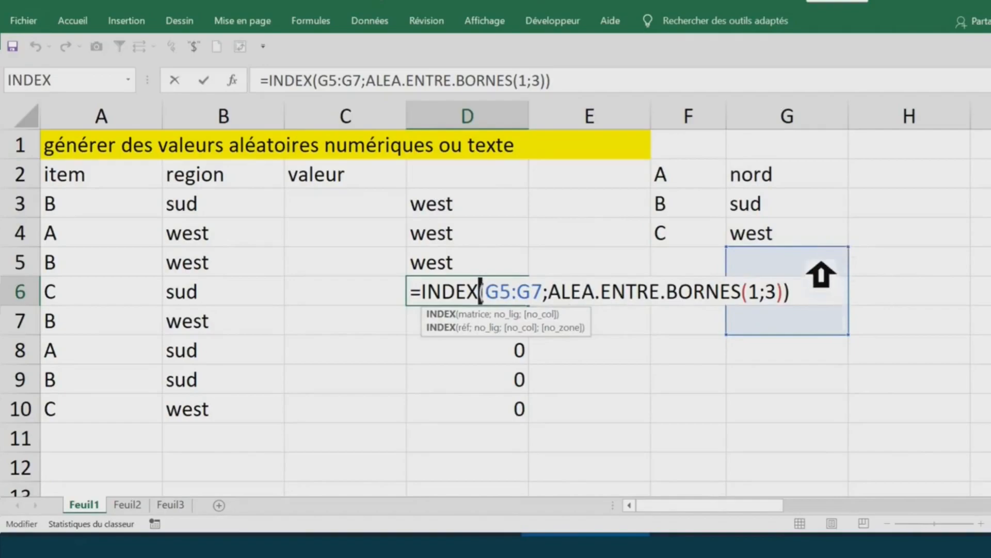
pyautogui.press('Return')
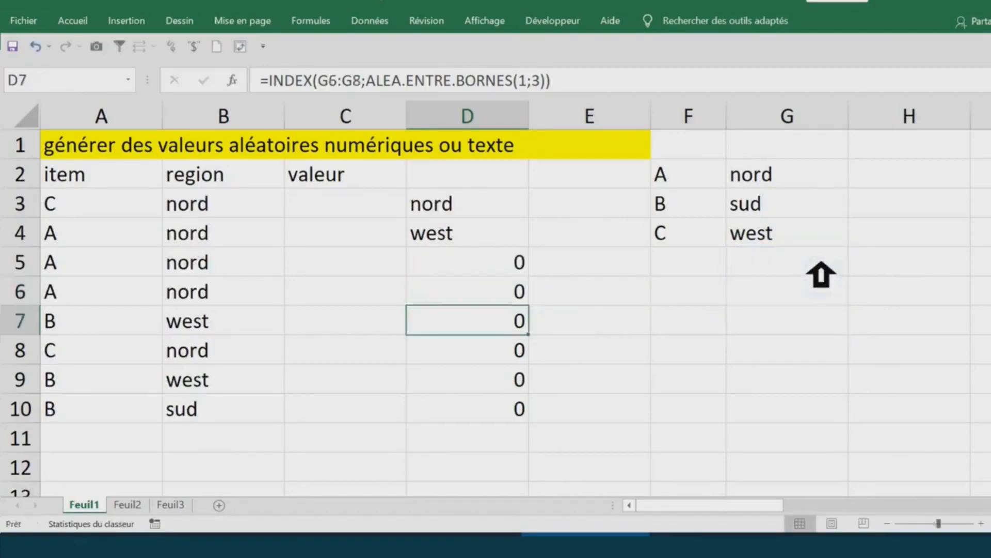
pyautogui.click(495, 210)
pyautogui.doubleClick(495, 209)
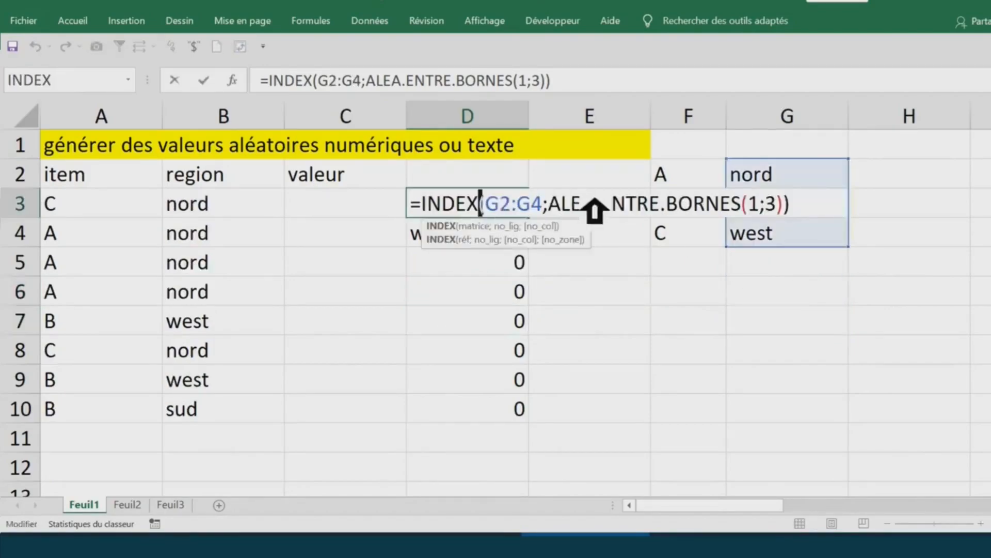
pyautogui.moveTo(514, 208); pyautogui.dragTo(552, 208)
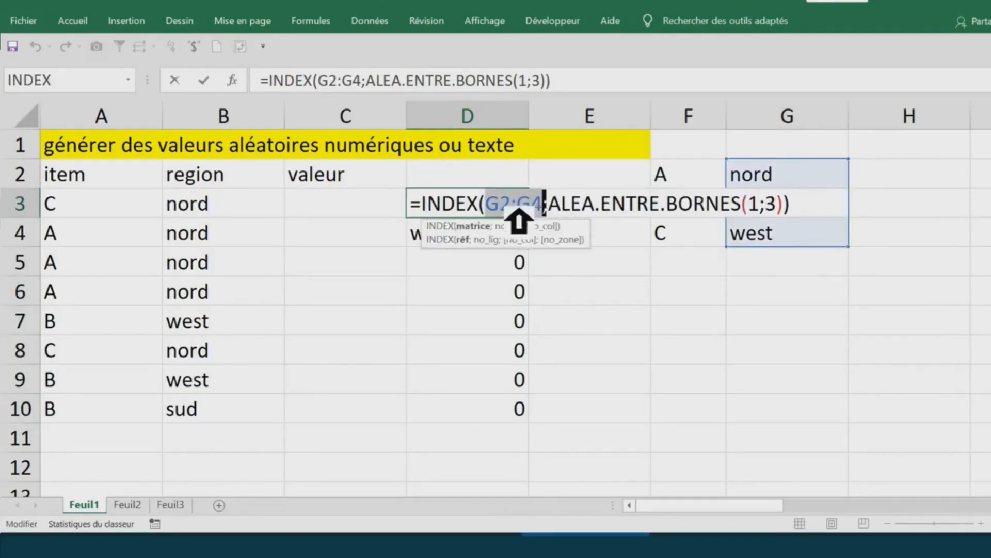
pyautogui.moveTo(318, 81); pyautogui.dragTo(363, 80)
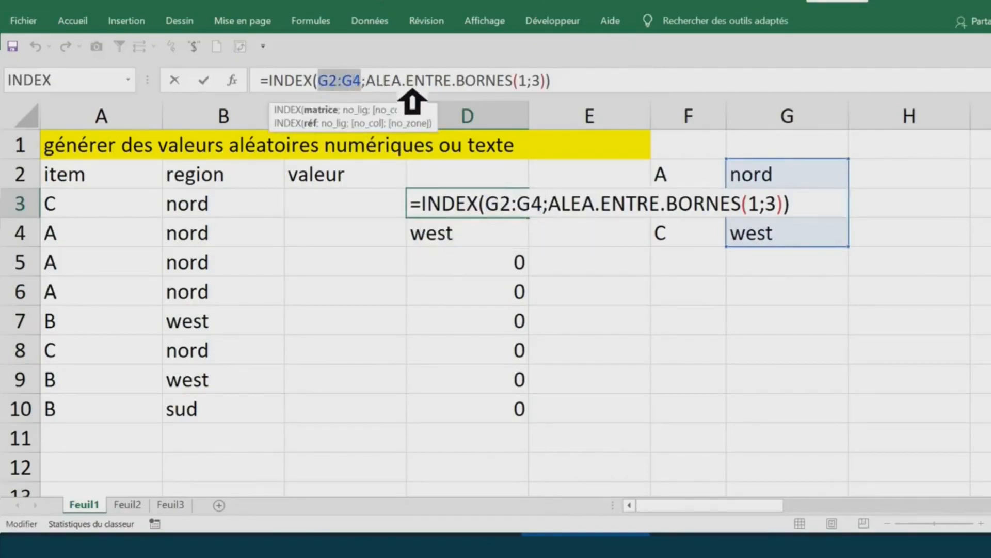
pyautogui.press('F4')
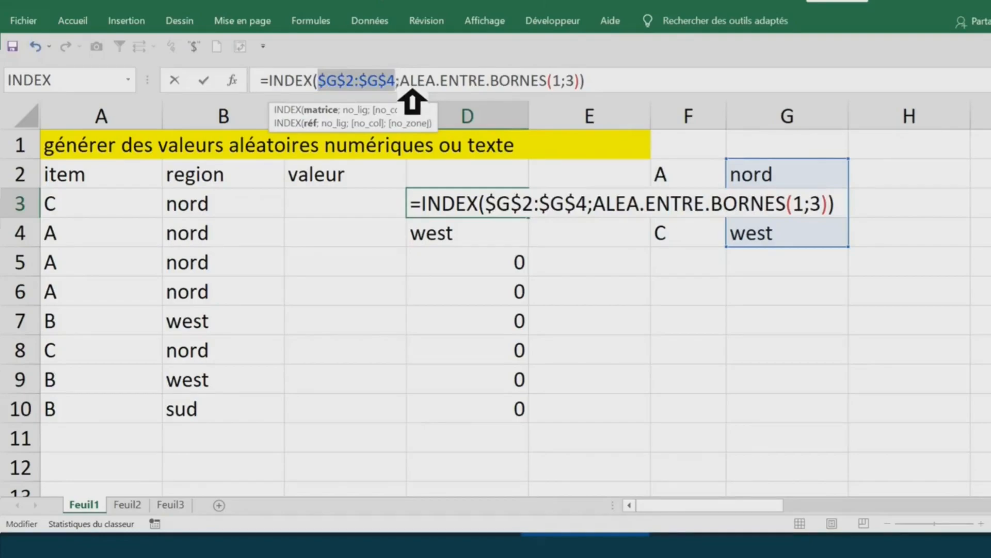
pyautogui.press('Return')
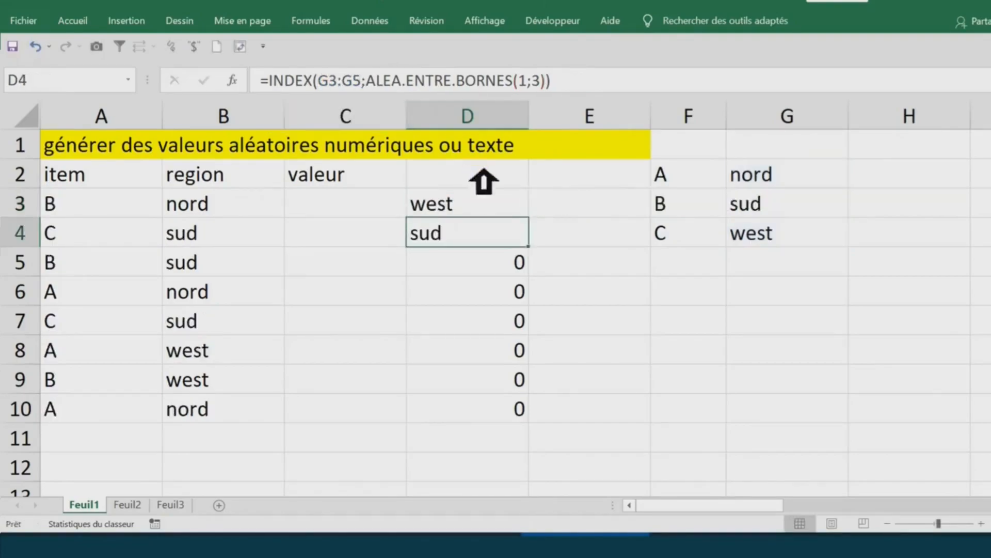
pyautogui.click(521, 204)
pyautogui.moveTo(539, 221); pyautogui.dragTo(538, 423)
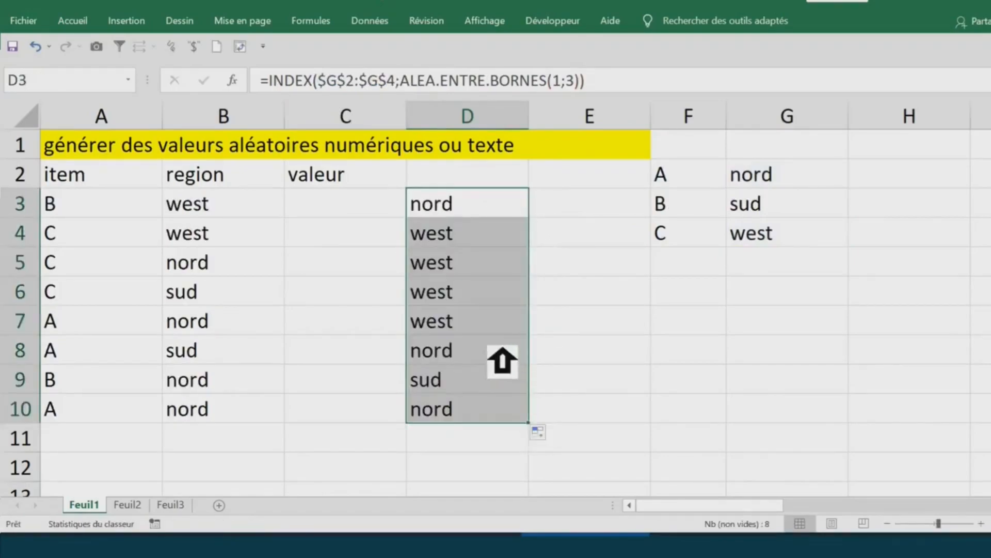
# Compare the generated regions in D3:D10 with the source list in G2:G4.
pyautogui.click(500, 333)
pyautogui.moveTo(506, 203); pyautogui.dragTo(500, 413)
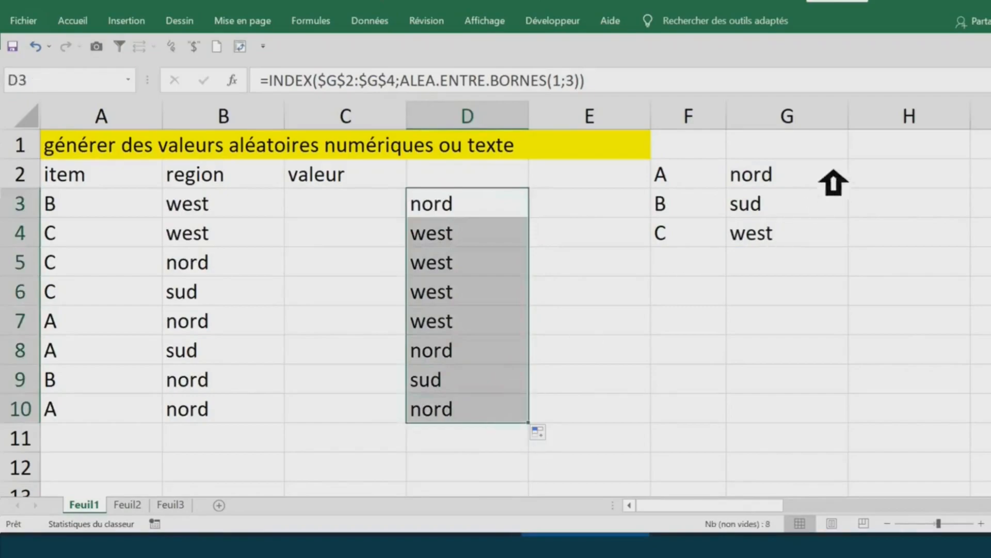
pyautogui.click(798, 178)
pyautogui.click(785, 204)
pyautogui.click(785, 233)
pyautogui.click(499, 206)
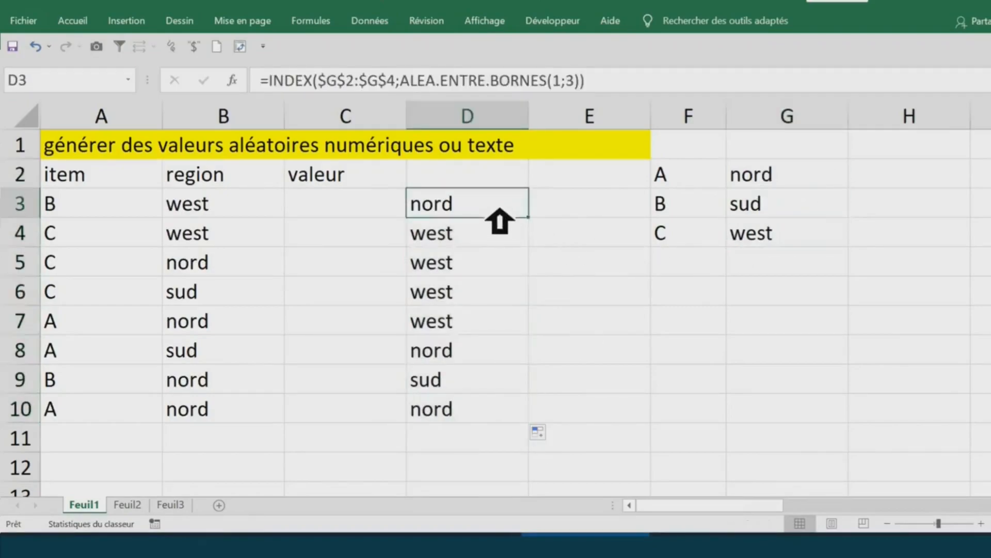
pyautogui.click(594, 241)
pyautogui.doubleClick(595, 243)
pyautogui.click(599, 303)
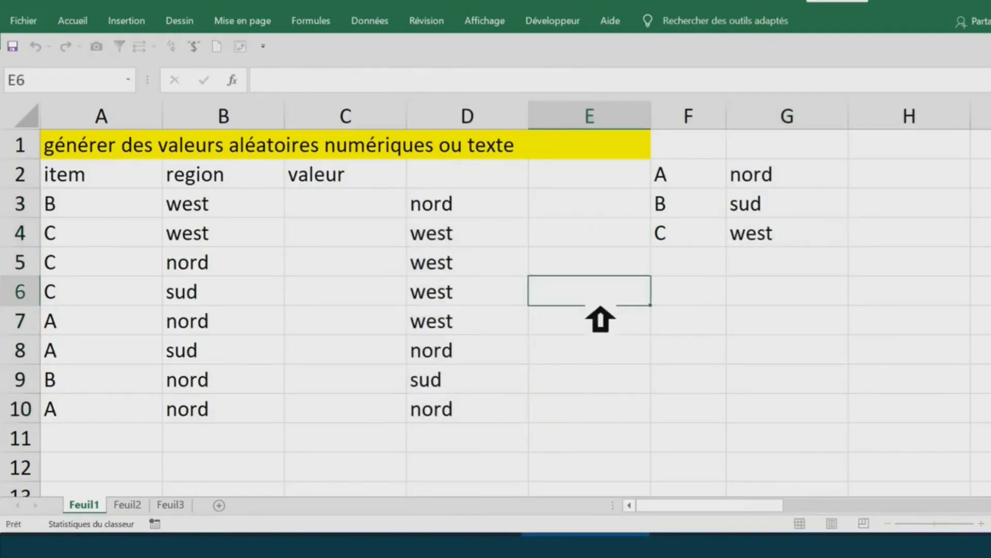
# Move the region and valeur headers to cells D2 and E2.
pyautogui.moveTo(479, 208); pyautogui.dragTo(481, 419)
pyautogui.click(344, 217)
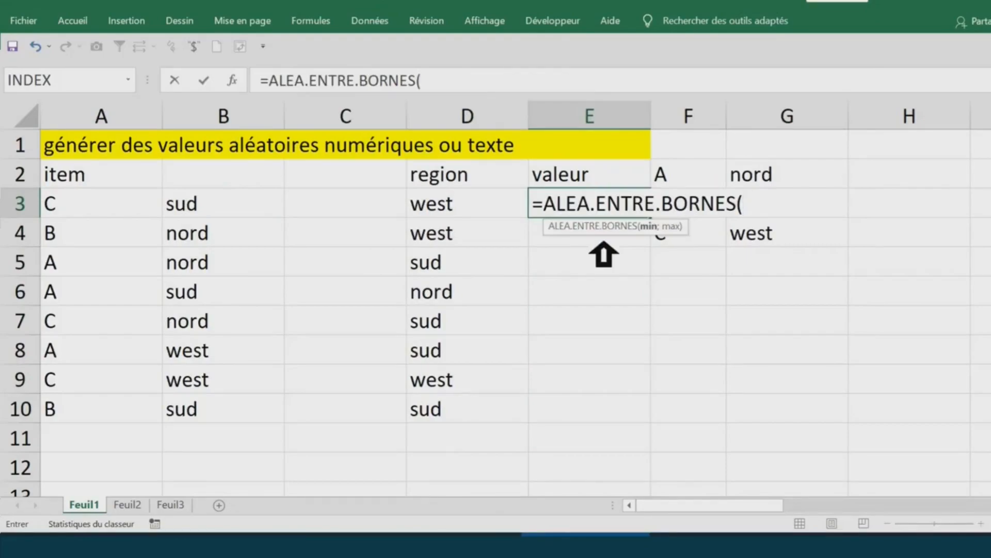
# Enter =ALEA.ENTRE.BORNES(100;1000) in E3 and fill it down to E10.
pyautogui.write('00')
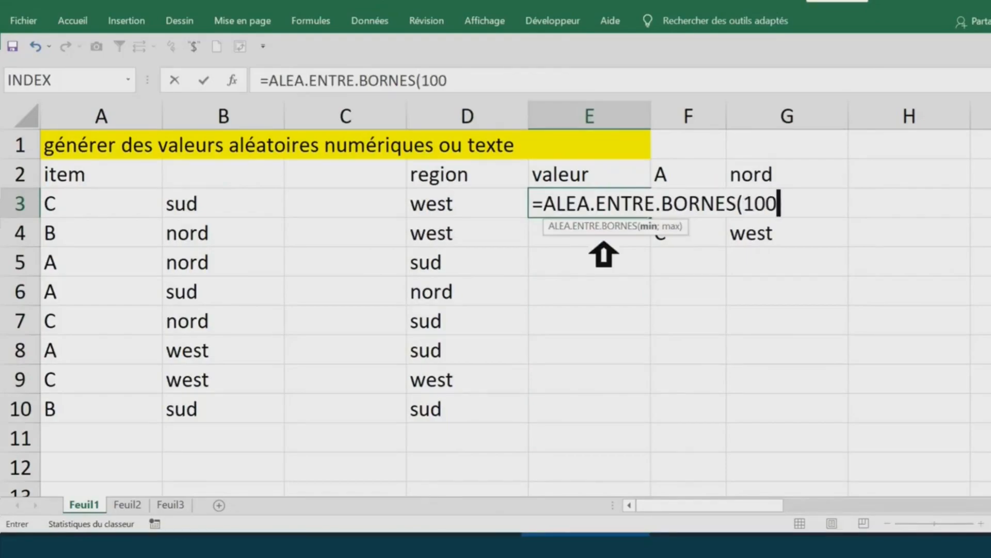
pyautogui.write(';')
pyautogui.write('100')
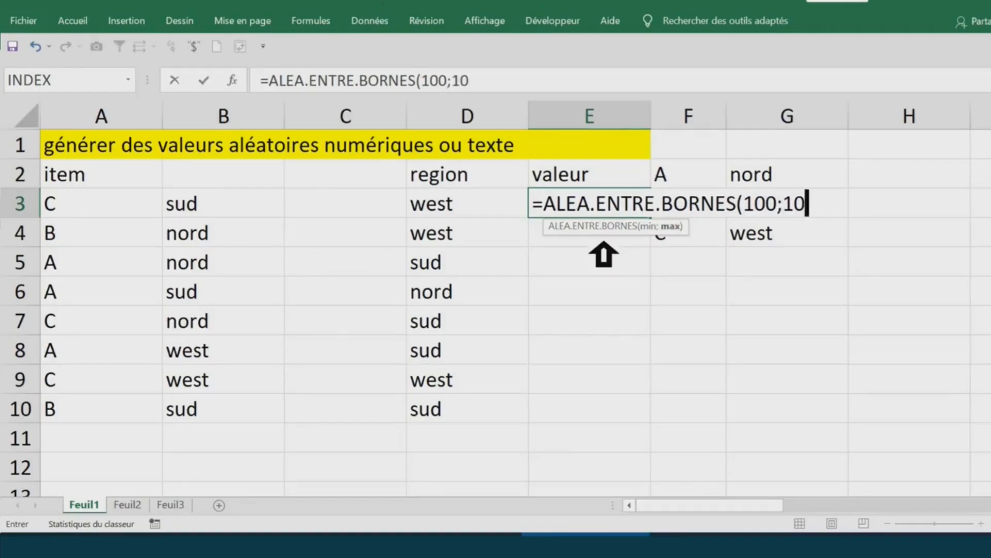
pyautogui.write('0')
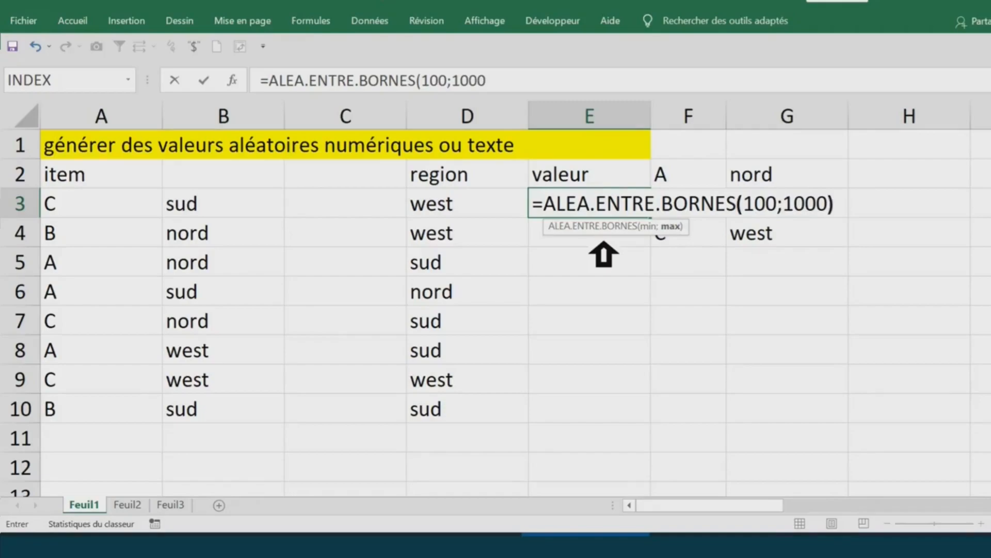
pyautogui.write(')')
pyautogui.press('Return')
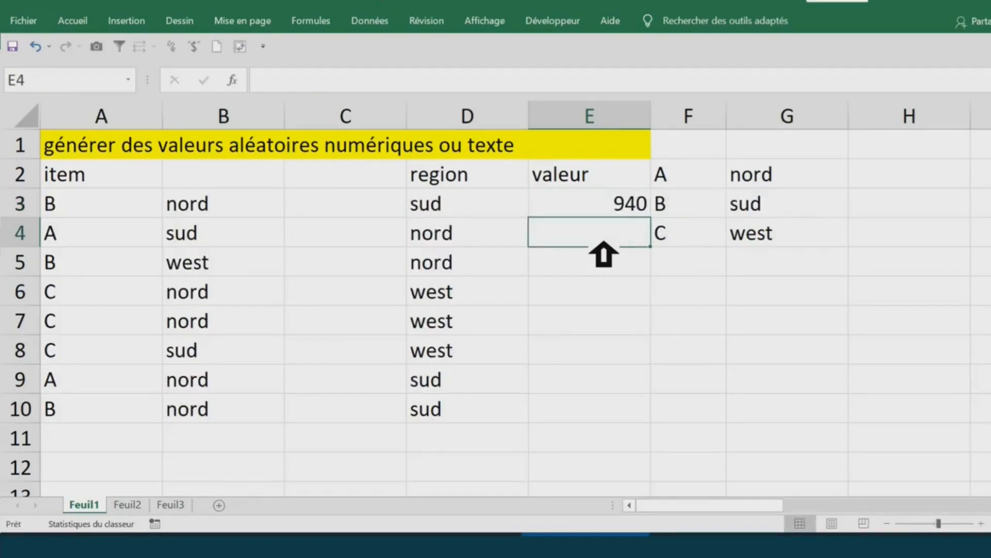
pyautogui.click(629, 207)
pyautogui.doubleClick(651, 216)
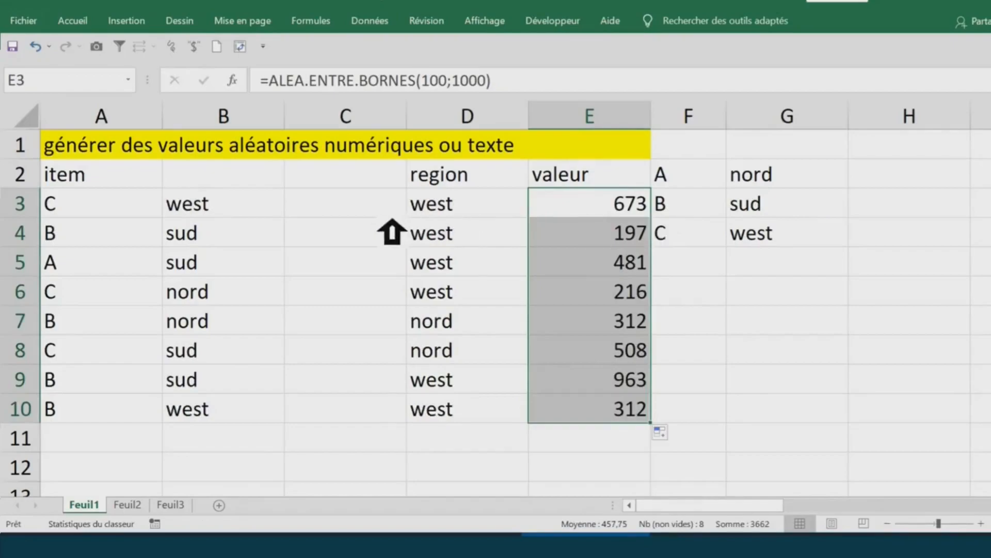
# Clear the old region formulas from B3:B10.
pyautogui.click(208, 185)
pyautogui.click(219, 230)
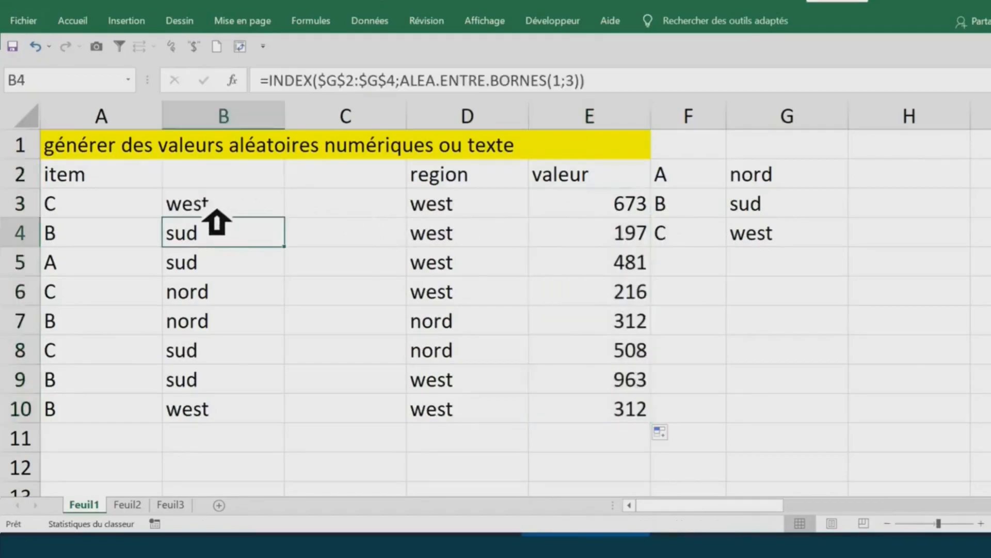
pyautogui.click(219, 206)
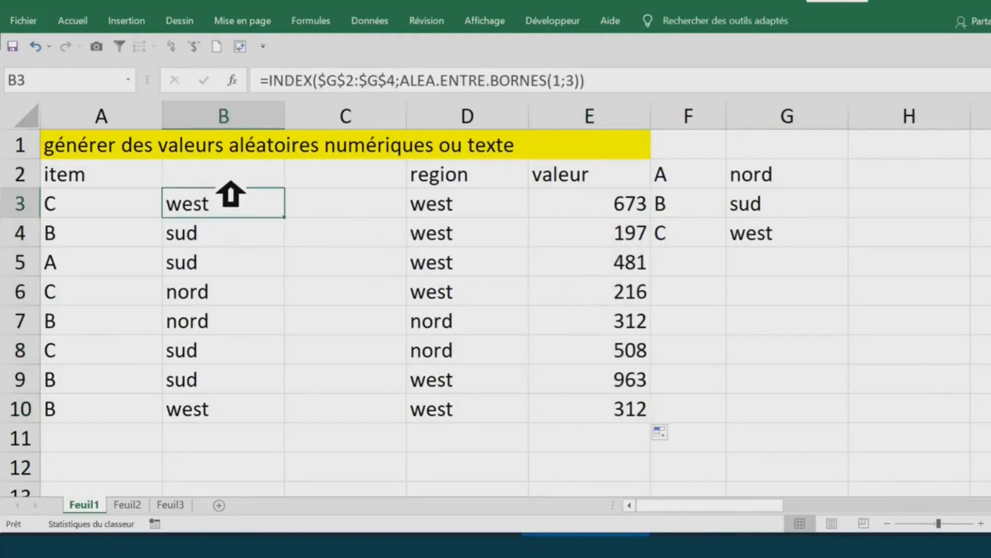
pyautogui.moveTo(231, 183); pyautogui.dragTo(307, 408)
pyautogui.moveTo(241, 206); pyautogui.dragTo(245, 419)
pyautogui.press('Delete')
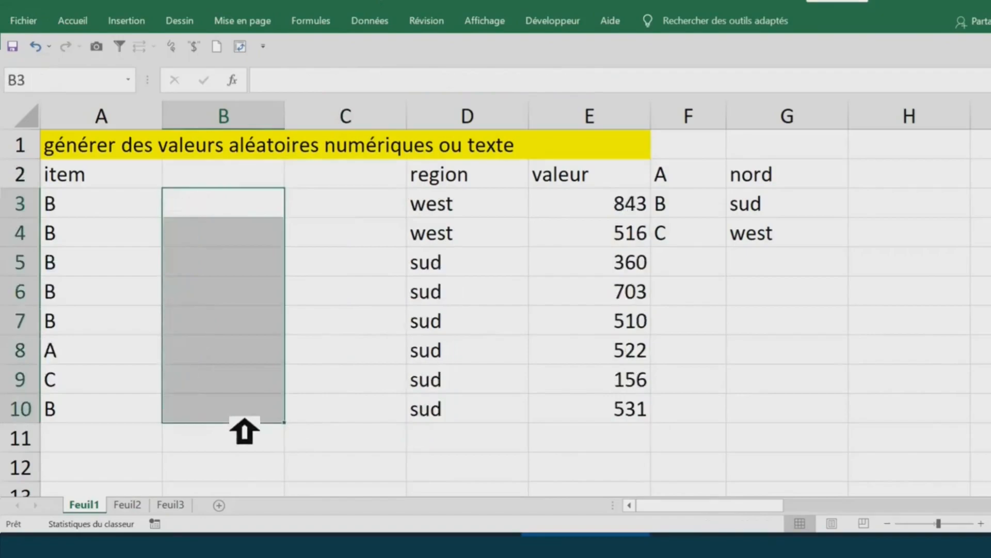
# Enter the column header item2 in cell B2.
pyautogui.click(241, 183)
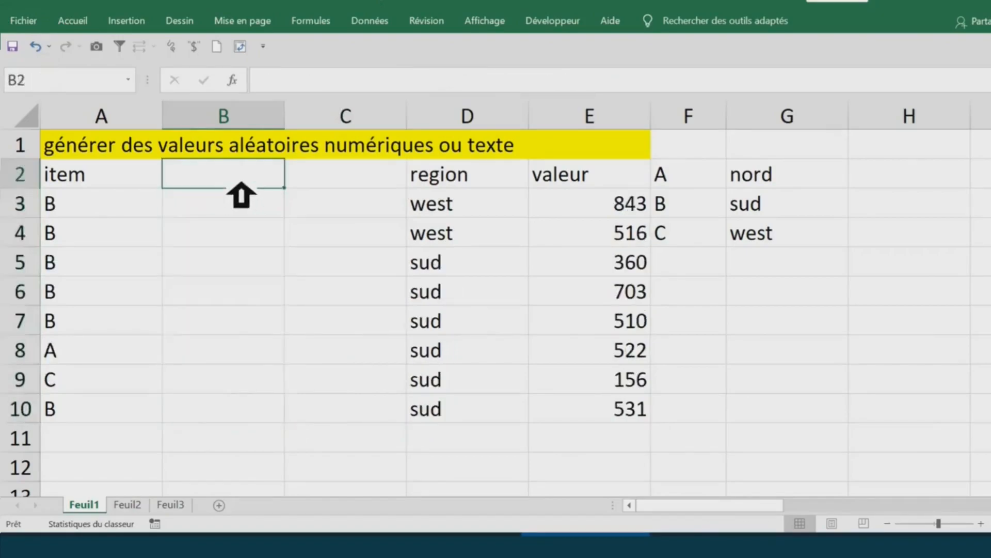
pyautogui.write('ite')
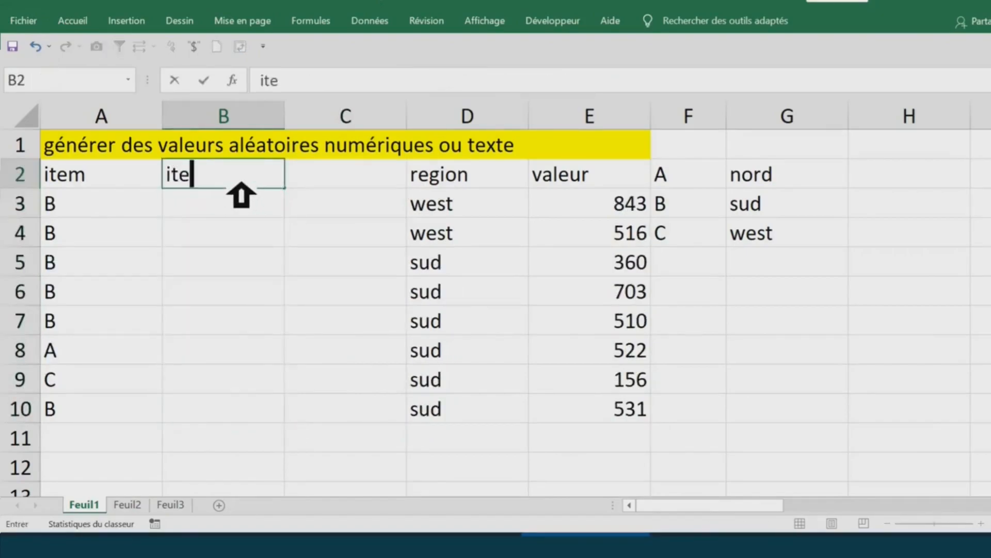
pyautogui.write('m2')
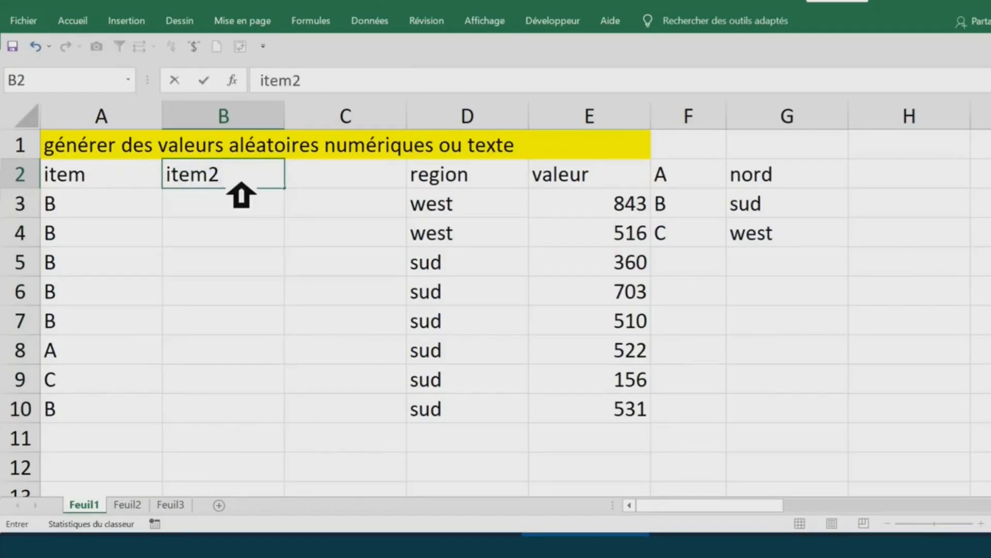
pyautogui.press('Return')
# Copy the random items in A3:A10 and paste them as values only, starting at B3.
pyautogui.moveTo(80, 201); pyautogui.dragTo(101, 417)
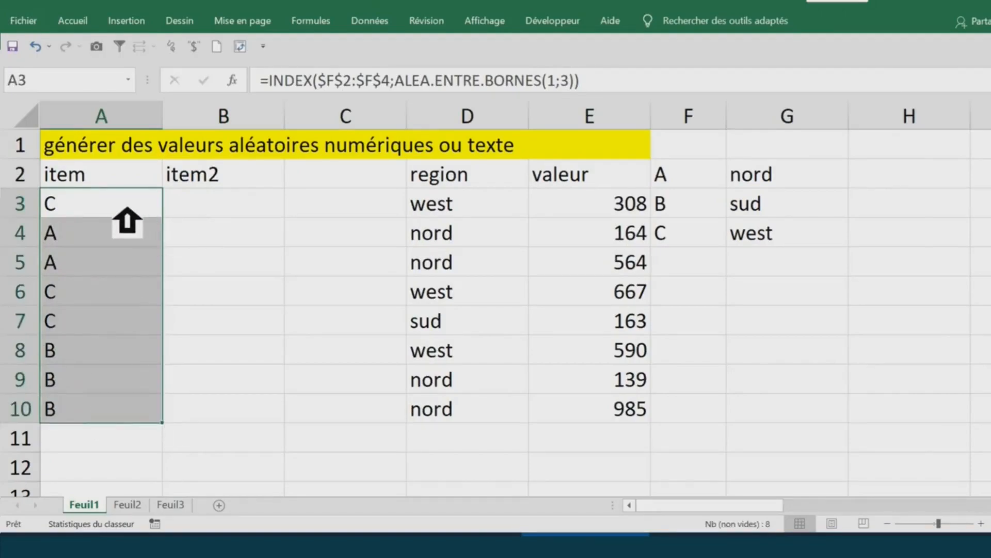
pyautogui.moveTo(220, 217); pyautogui.dragTo(243, 433)
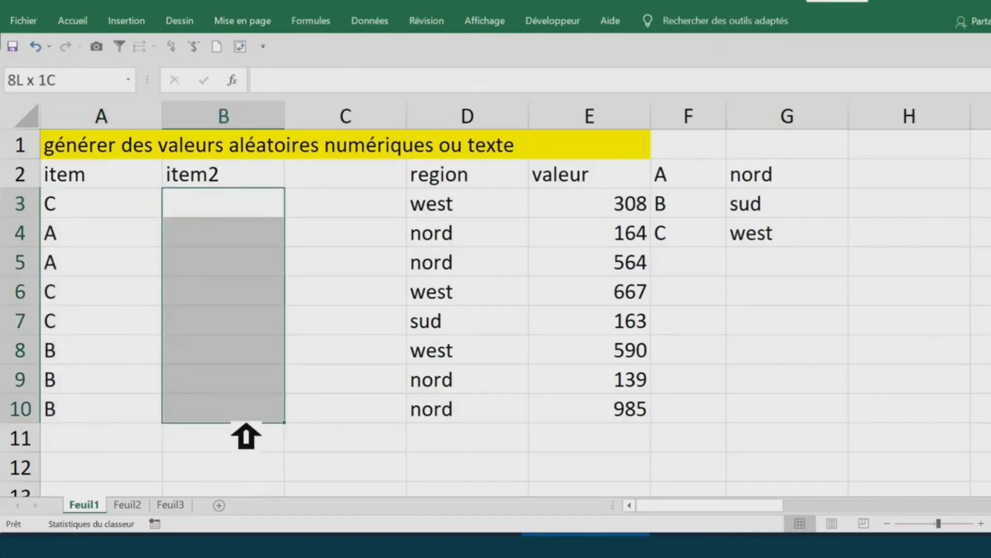
pyautogui.click(216, 212)
pyautogui.moveTo(105, 214); pyautogui.dragTo(110, 416)
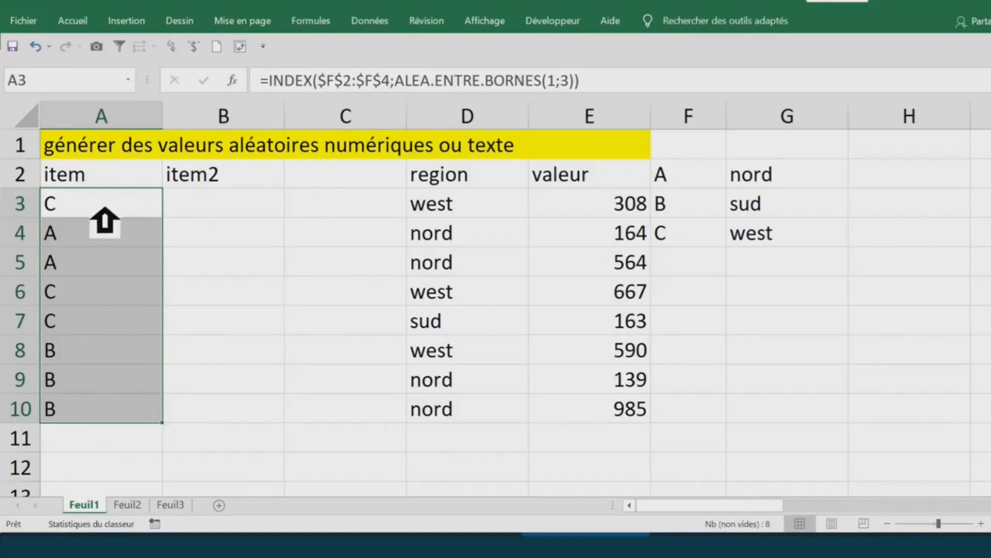
pyautogui.rightClick(105, 221)
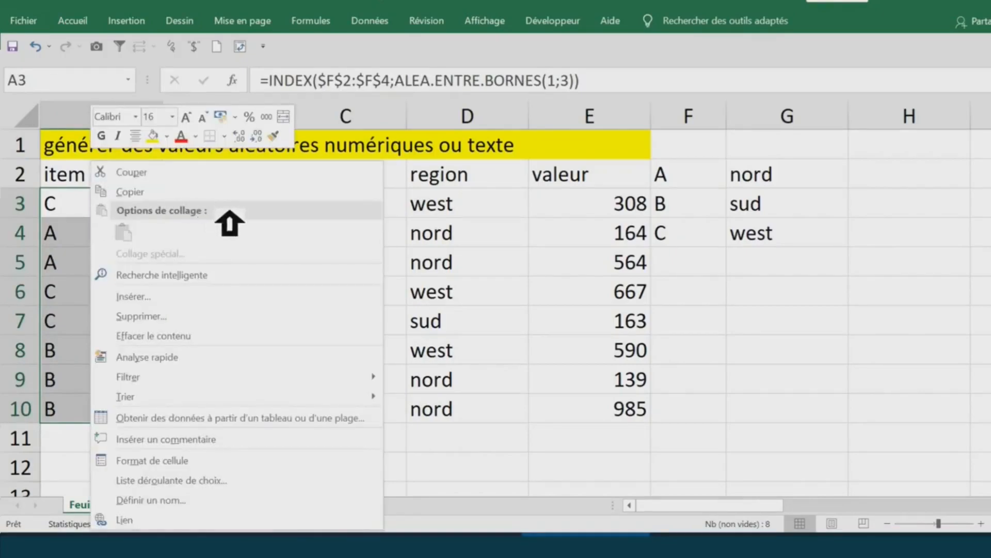
pyautogui.click(170, 193)
pyautogui.click(233, 211)
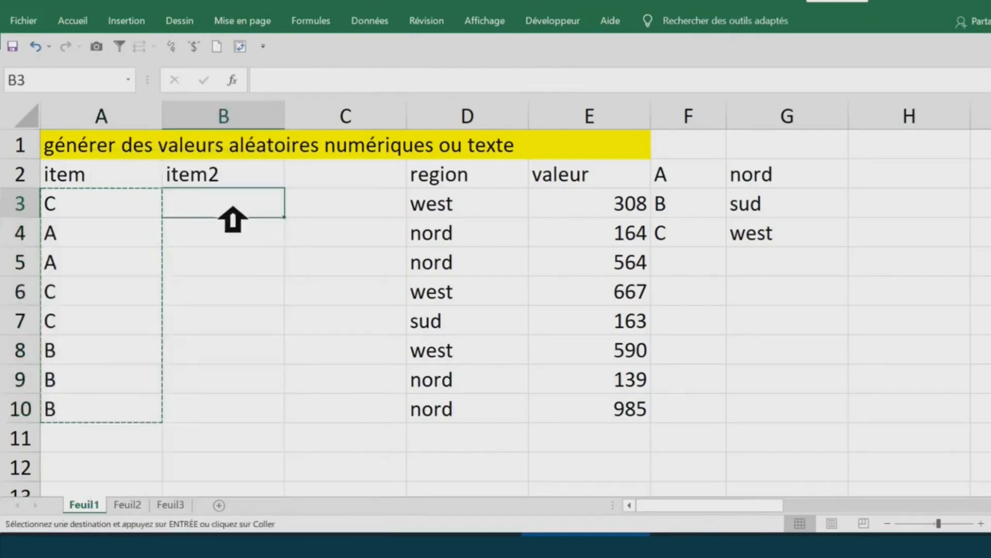
pyautogui.rightClick(232, 217)
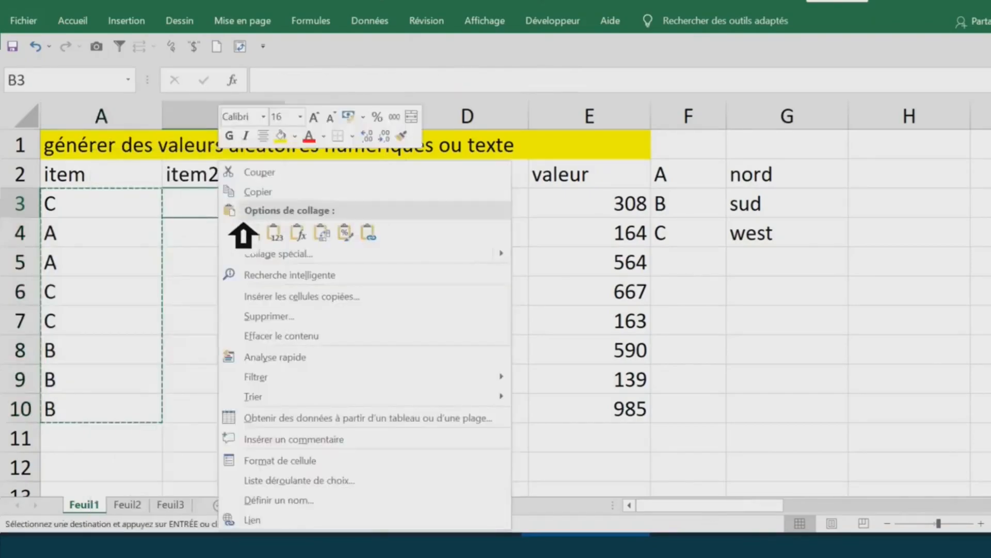
pyautogui.click(299, 254)
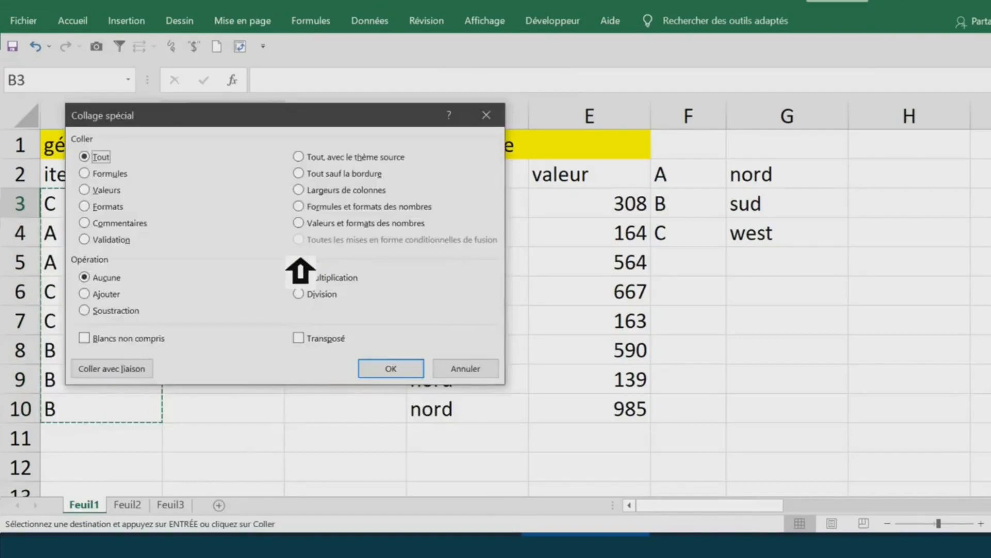
pyautogui.click(113, 191)
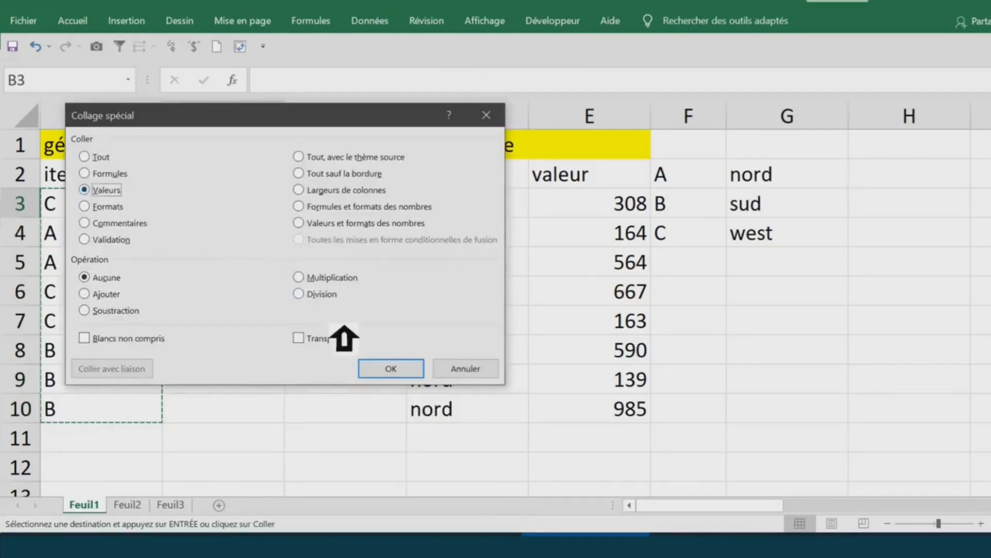
pyautogui.click(403, 373)
# Inspect the pasted cells B3 and B4, then recalculate the sheet to compare item2 with the item column.
pyautogui.click(224, 242)
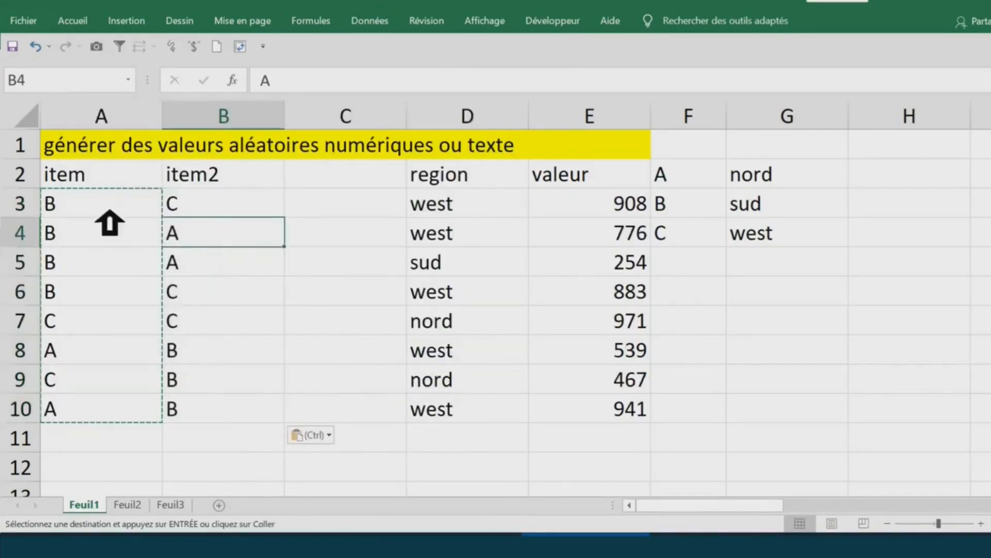
pyautogui.click(237, 211)
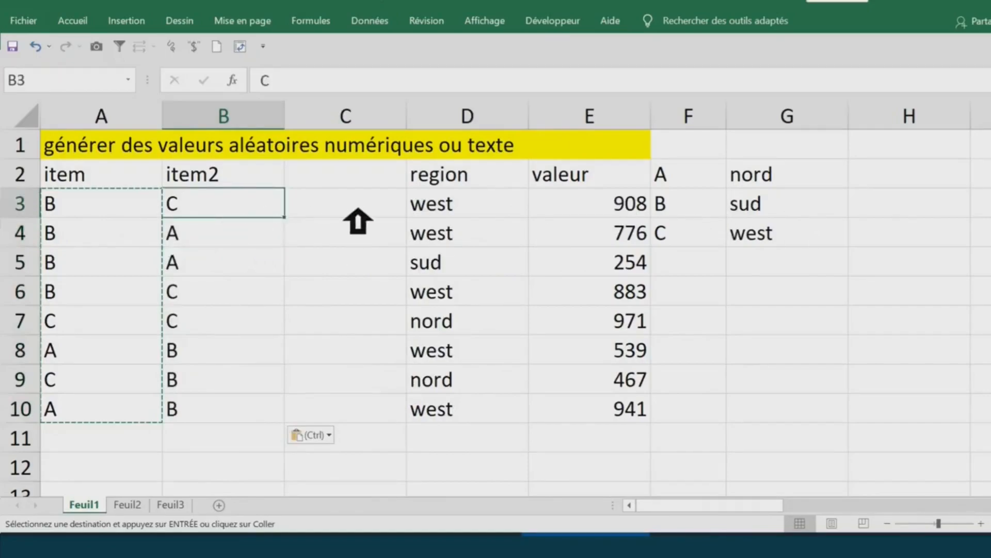
pyautogui.click(353, 208)
pyautogui.doubleClick(342, 205)
pyautogui.click(338, 263)
# Delete the item formulas in A3:A10 and select the fixed item2 values in B3:B10.
pyautogui.moveTo(87, 206); pyautogui.dragTo(88, 418)
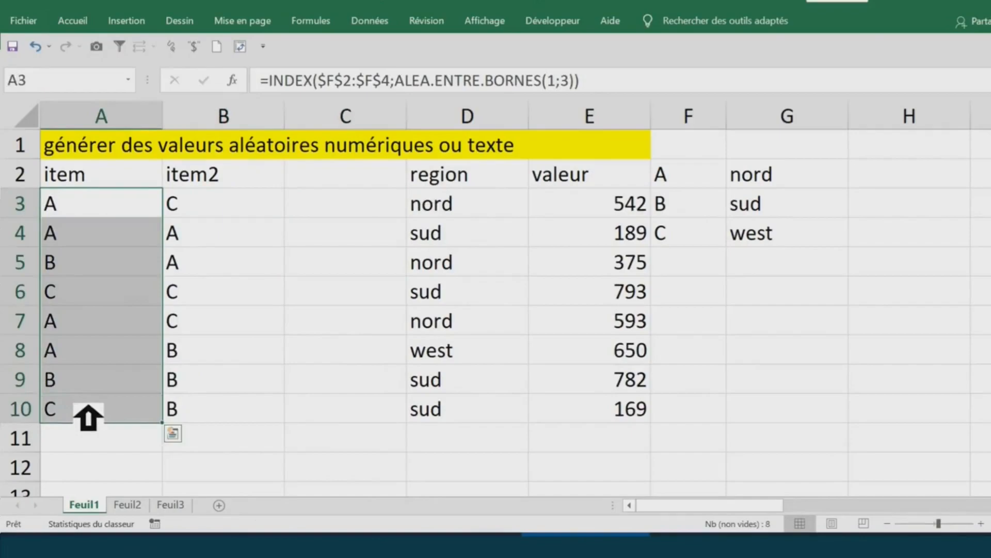
pyautogui.press('Delete')
pyautogui.moveTo(234, 211); pyautogui.dragTo(228, 417)
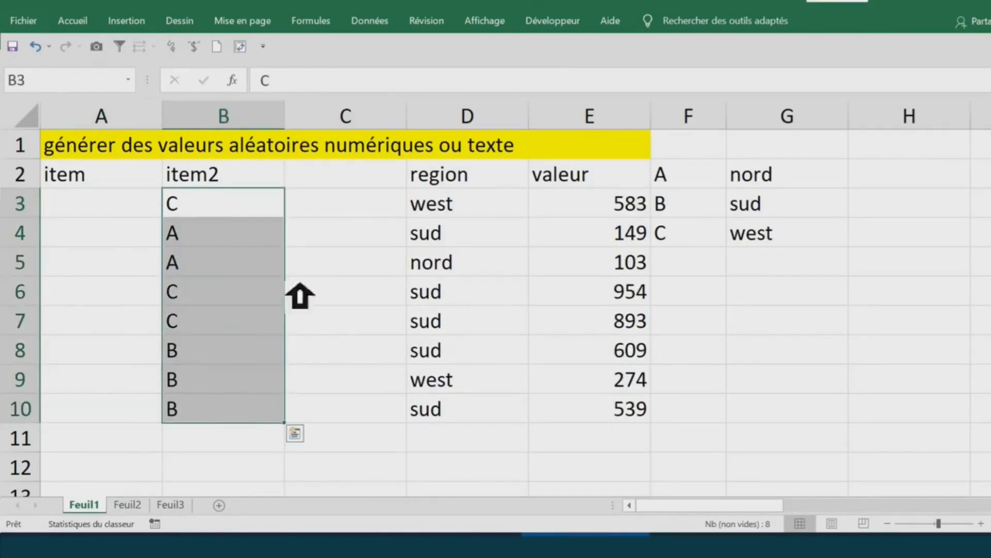
# Autofit the width of column B to its contents.
pyautogui.doubleClick(285, 114)
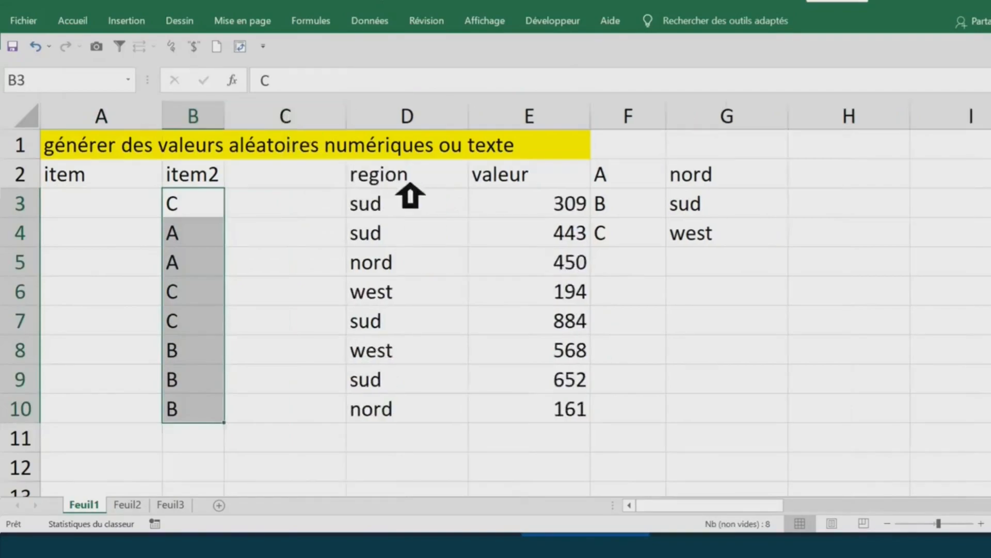
# Replace the region formulas in D3:D10 with their values only, in place.
pyautogui.moveTo(407, 182); pyautogui.dragTo(408, 416)
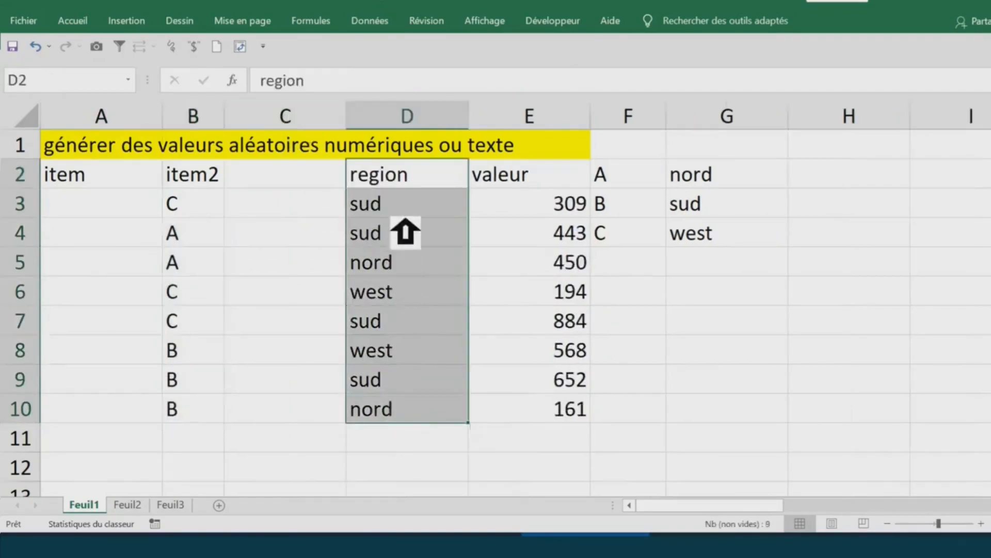
pyautogui.click(418, 300)
pyautogui.moveTo(439, 214); pyautogui.dragTo(433, 425)
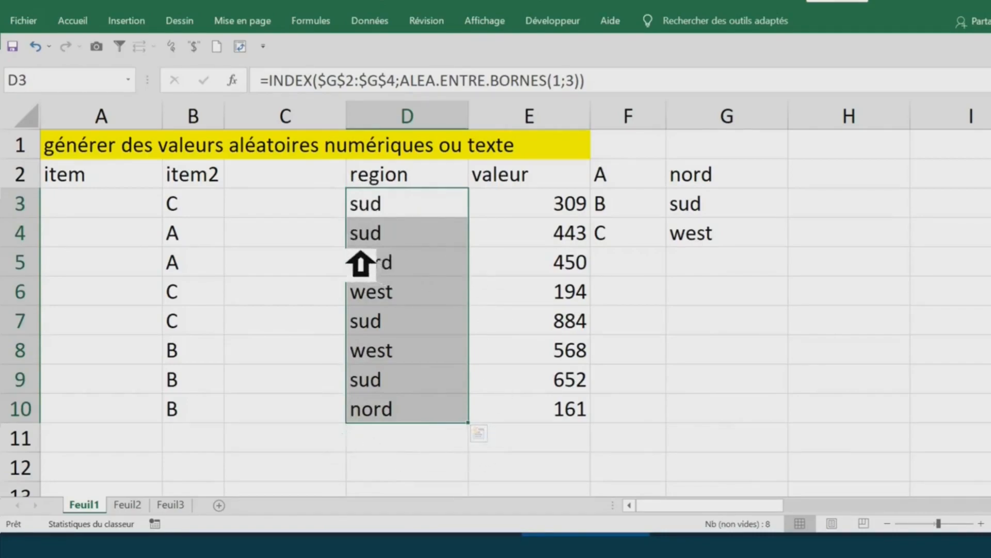
pyautogui.moveTo(360, 263); pyautogui.dragTo(400, 273)
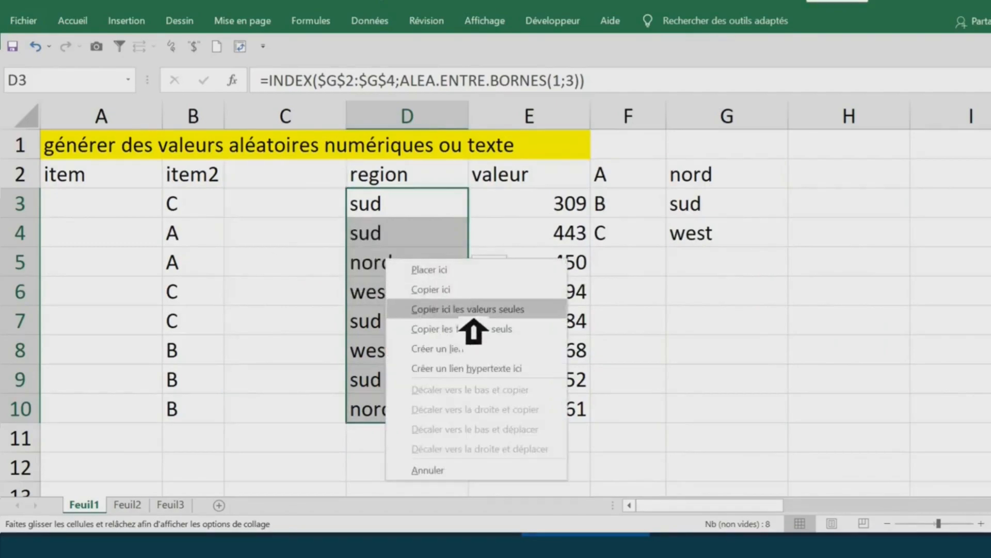
pyautogui.click(491, 317)
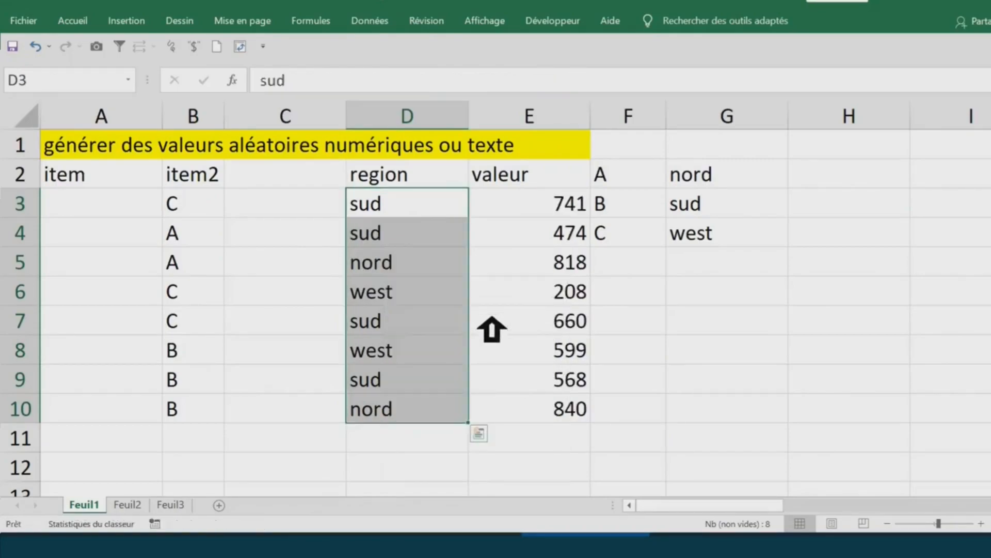
# Inspect the converted region cells for formulas, then undo the in-place conversion in D3:D10.
pyautogui.click(399, 253)
pyautogui.click(332, 88)
pyautogui.click(420, 253)
pyautogui.click(432, 186)
pyautogui.click(433, 213)
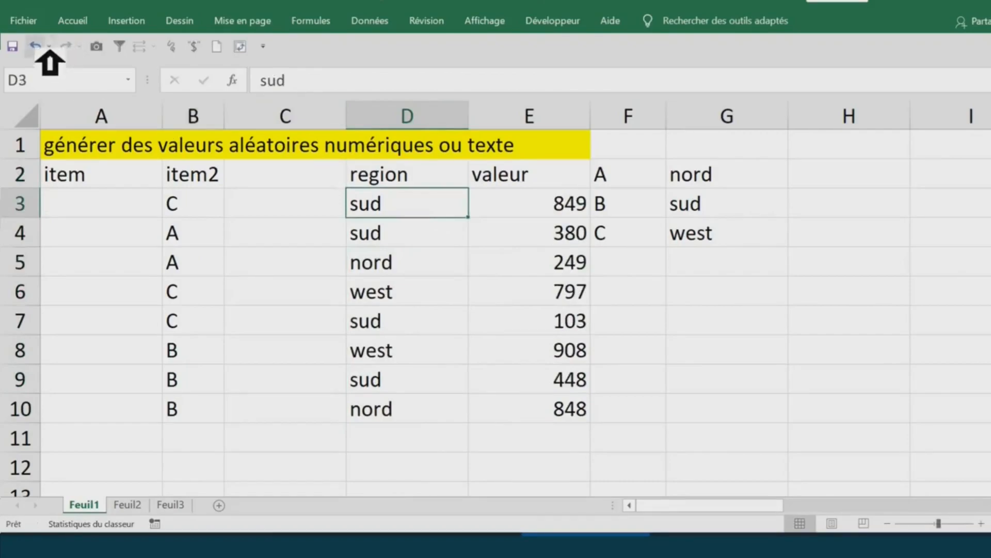
pyautogui.click(38, 47)
pyautogui.click(36, 46)
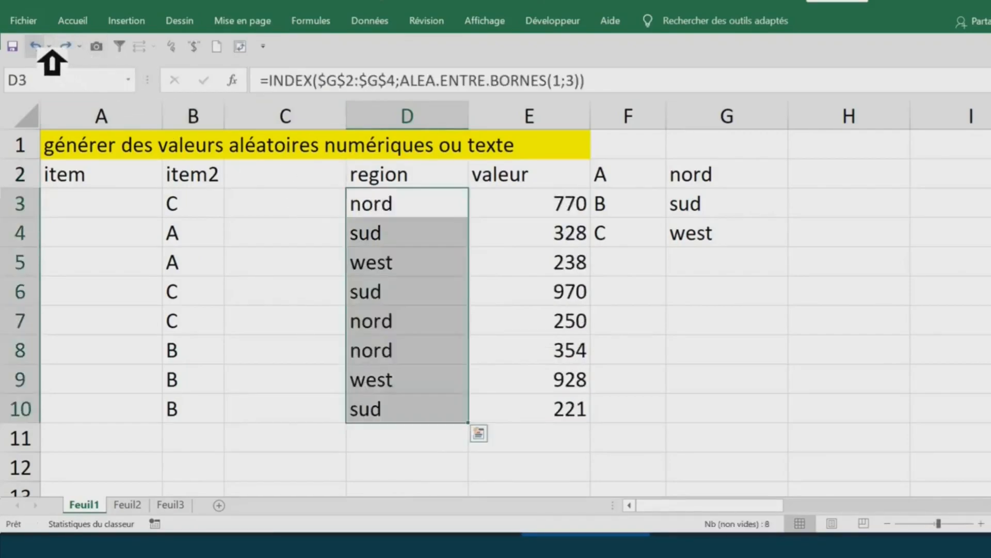
# Copy the random regions in D3:D10 to C3:C10 as values only.
pyautogui.click(446, 214)
pyautogui.moveTo(424, 215); pyautogui.dragTo(417, 419)
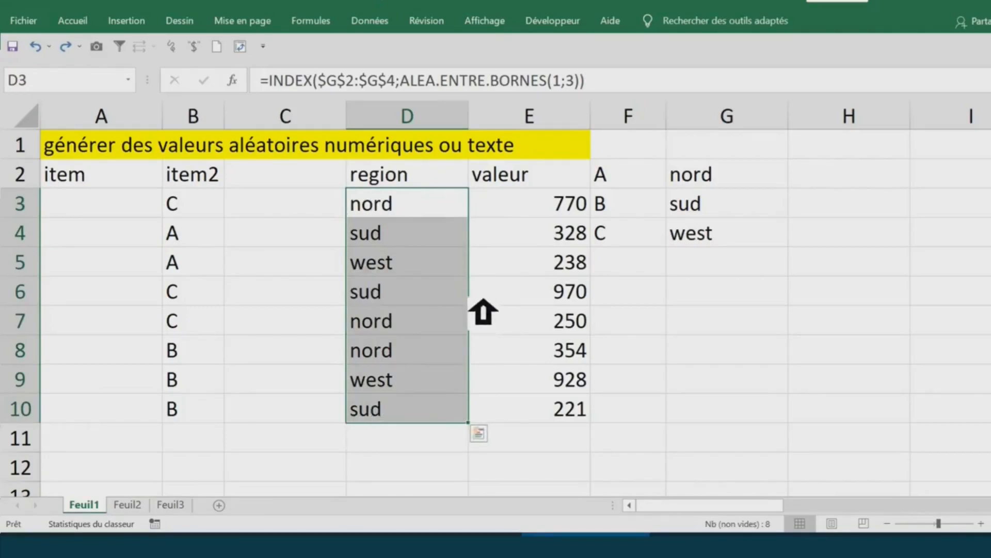
pyautogui.moveTo(483, 312); pyautogui.dragTo(335, 297)
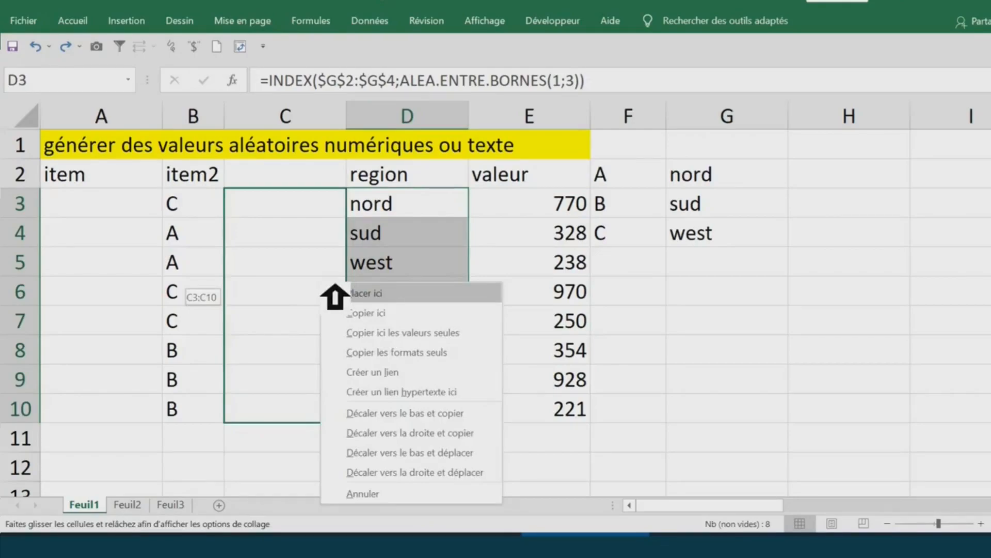
pyautogui.click(392, 333)
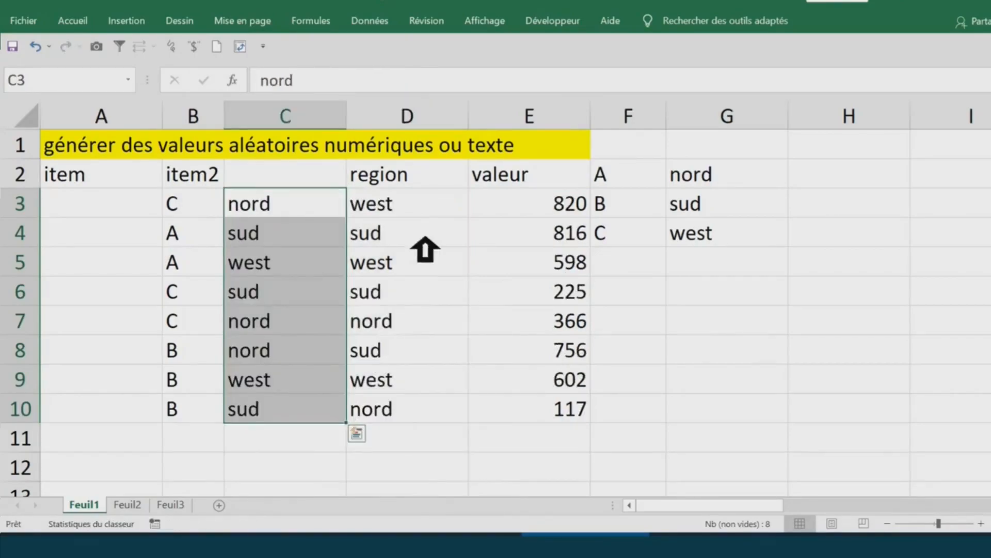
# Move the region header from D2 to C2 and delete the formulas in D3:D10.
pyautogui.click(369, 175)
pyautogui.moveTo(370, 186); pyautogui.dragTo(326, 186)
pyautogui.moveTo(407, 212); pyautogui.dragTo(416, 427)
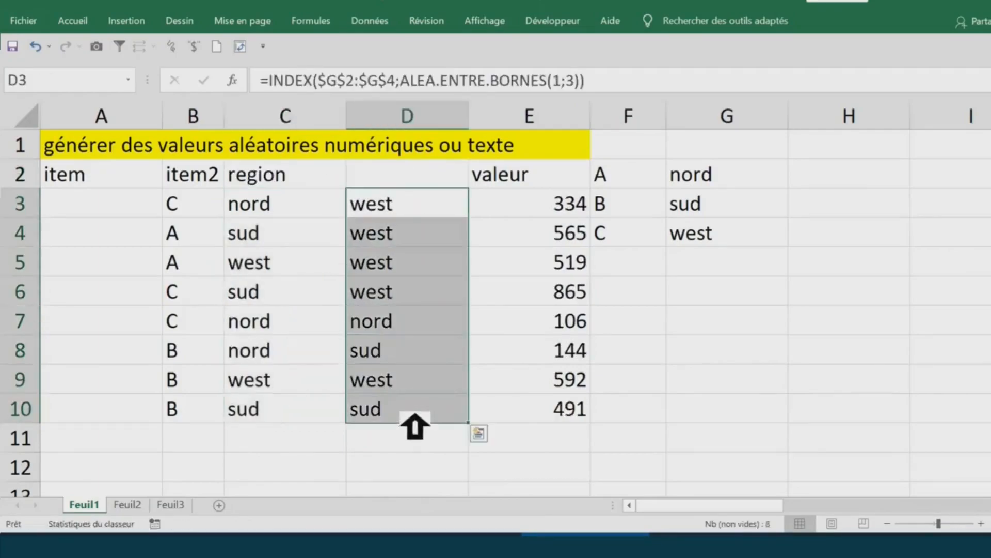
pyautogui.press('Delete')
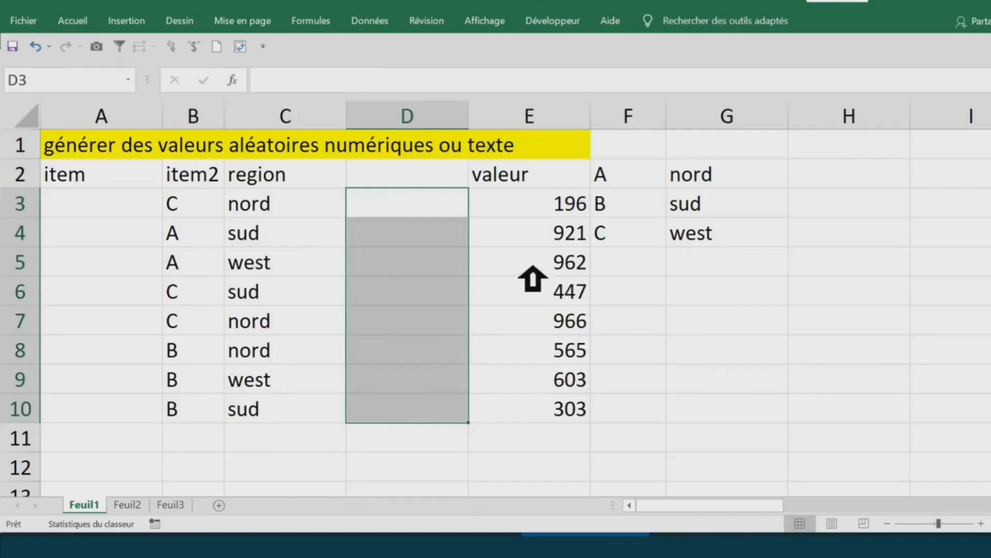
# Copy the random numbers in E3:E10, paste them as values only from D3, then undo the paste.
pyautogui.click(535, 213)
pyautogui.click(508, 269)
pyautogui.click(535, 212)
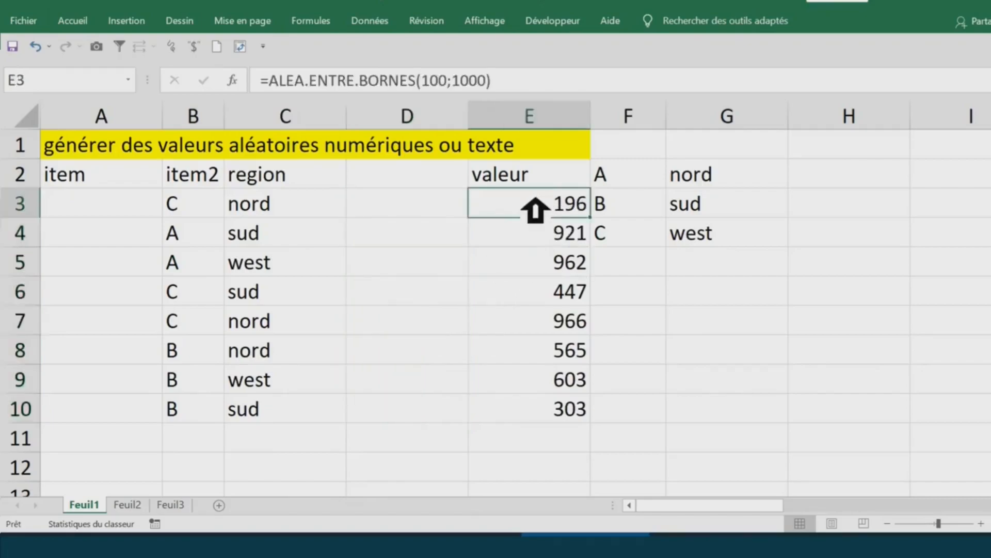
pyautogui.moveTo(527, 213); pyautogui.dragTo(543, 429)
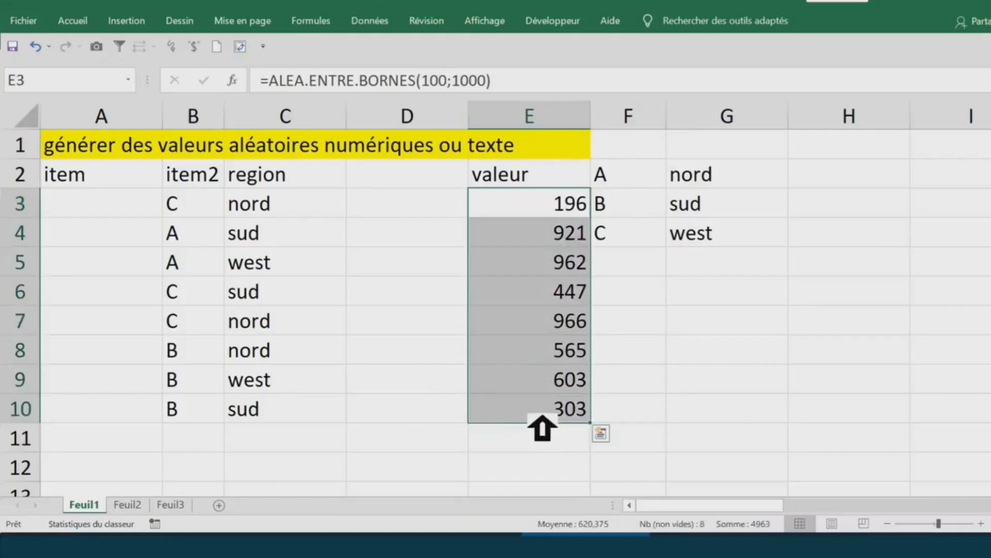
pyautogui.hotkey('ctrl', 'c')
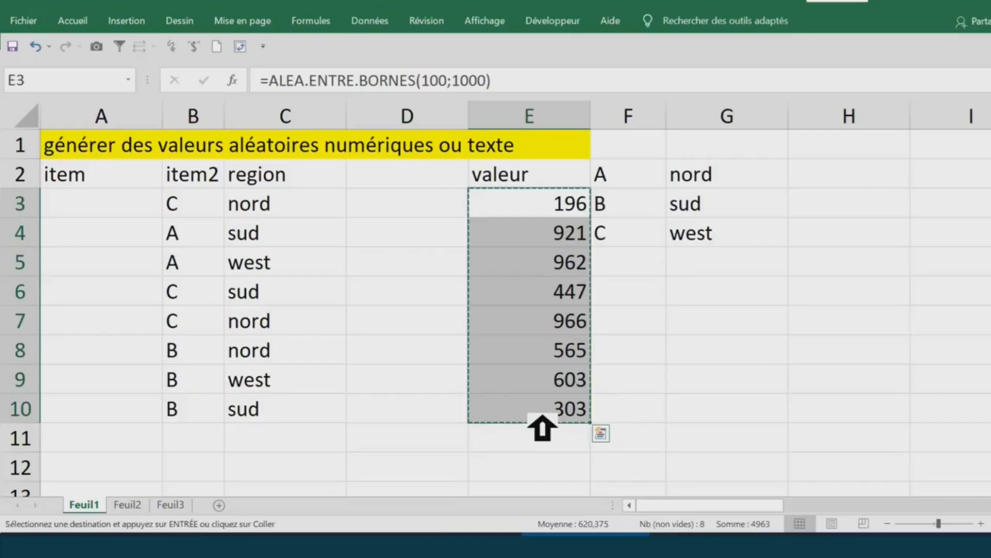
pyautogui.click(402, 217)
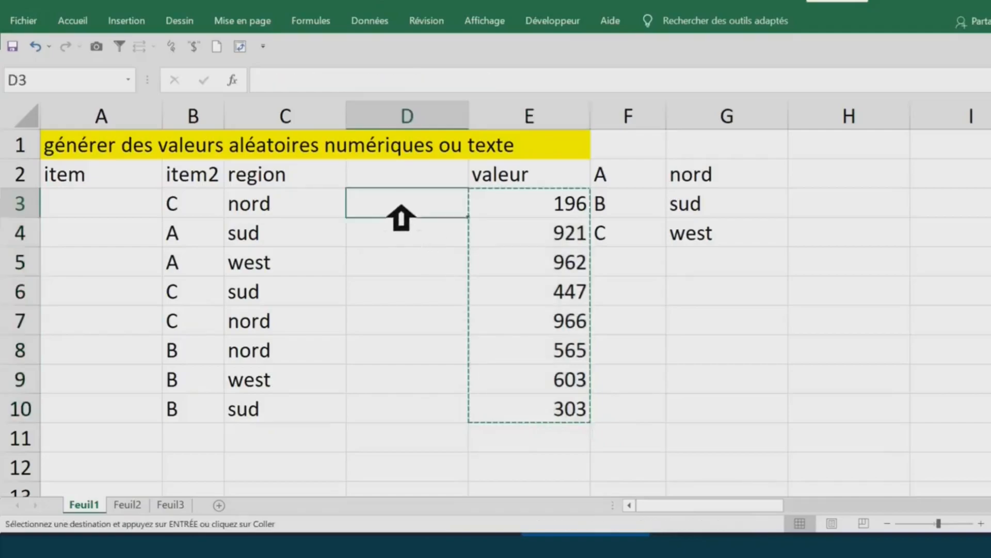
pyautogui.hotkey('ctrl', 'v')
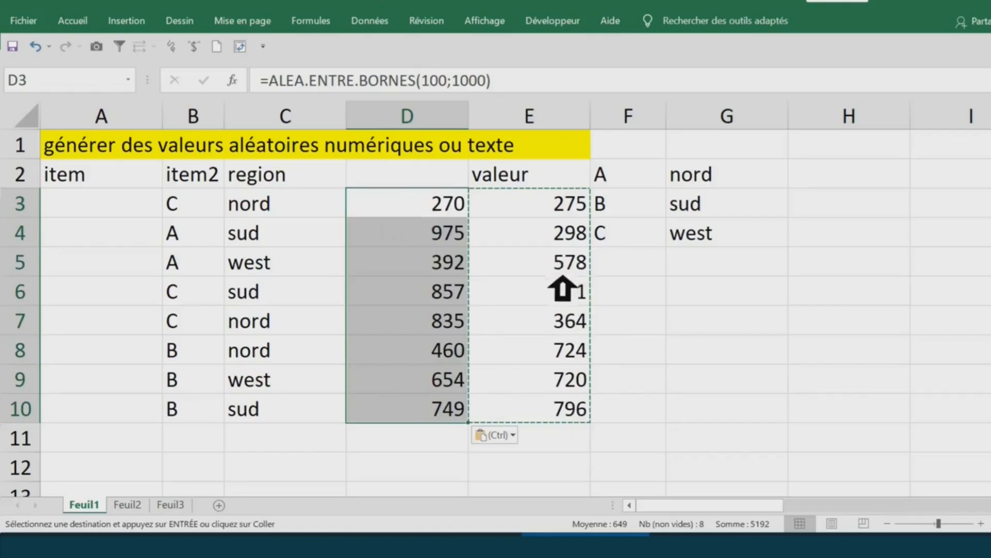
pyautogui.press('ctrl')
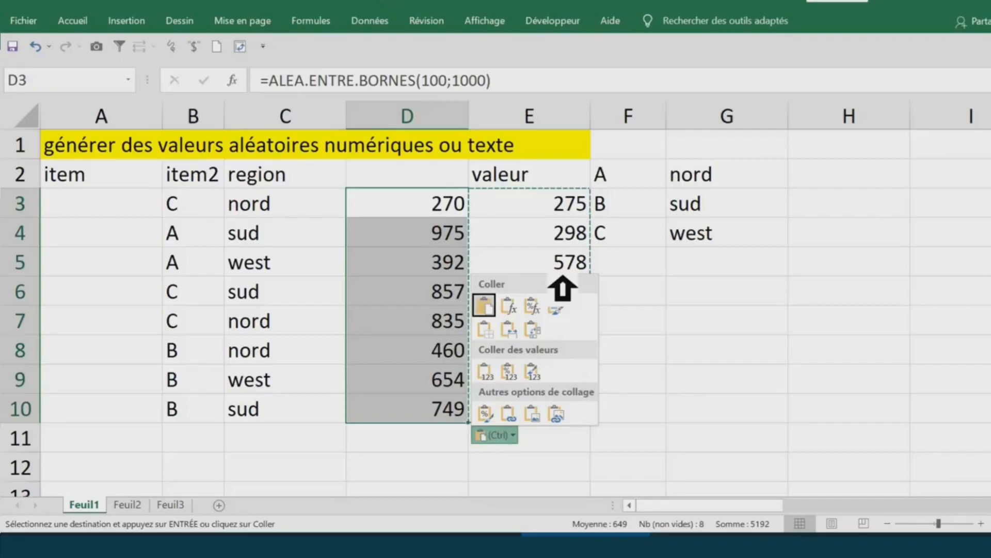
pyautogui.press('v')
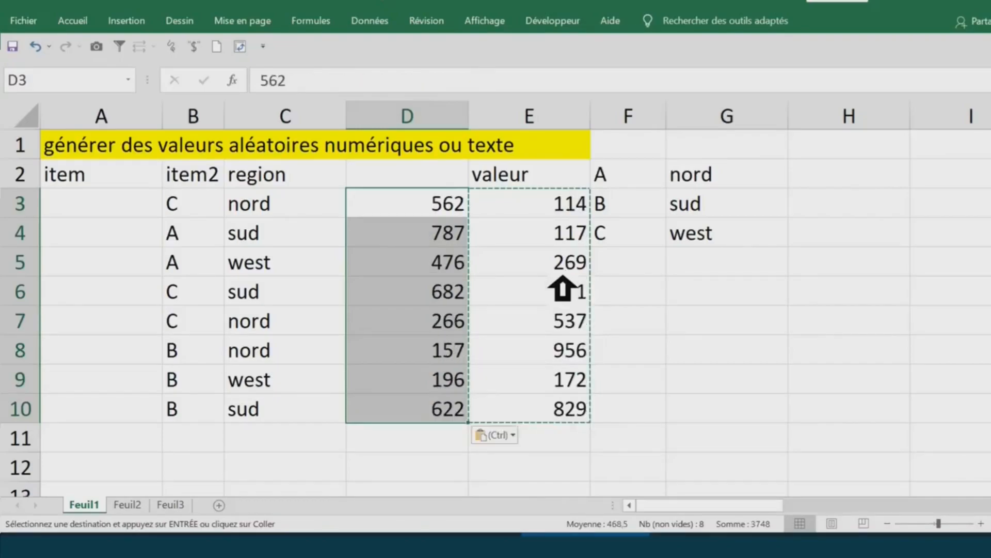
pyautogui.hotkey('ctrl', 'z')
pyautogui.press('Escape')
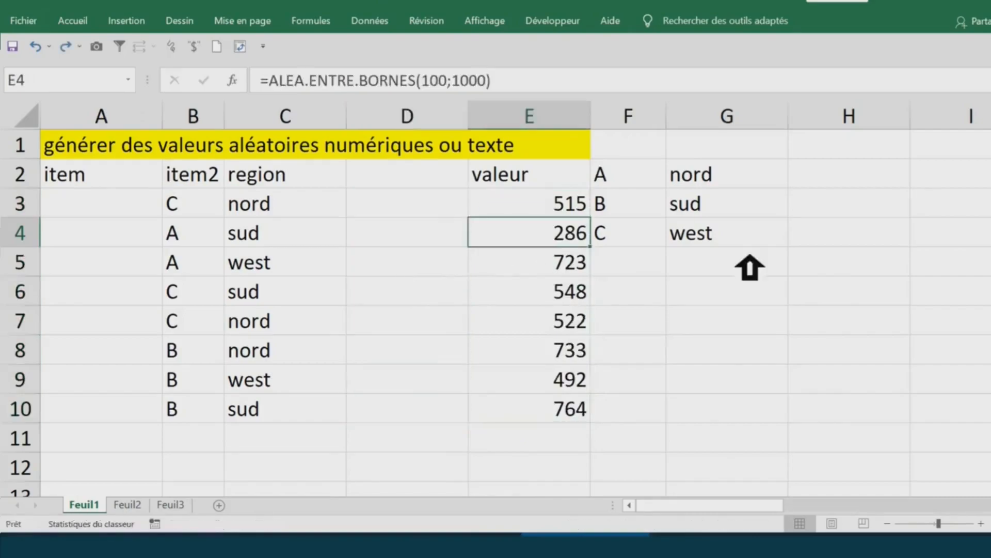
# Copy the valeur numbers in E3:E10 again and paste them as values only starting at D3.
pyautogui.moveTo(555, 205); pyautogui.dragTo(556, 423)
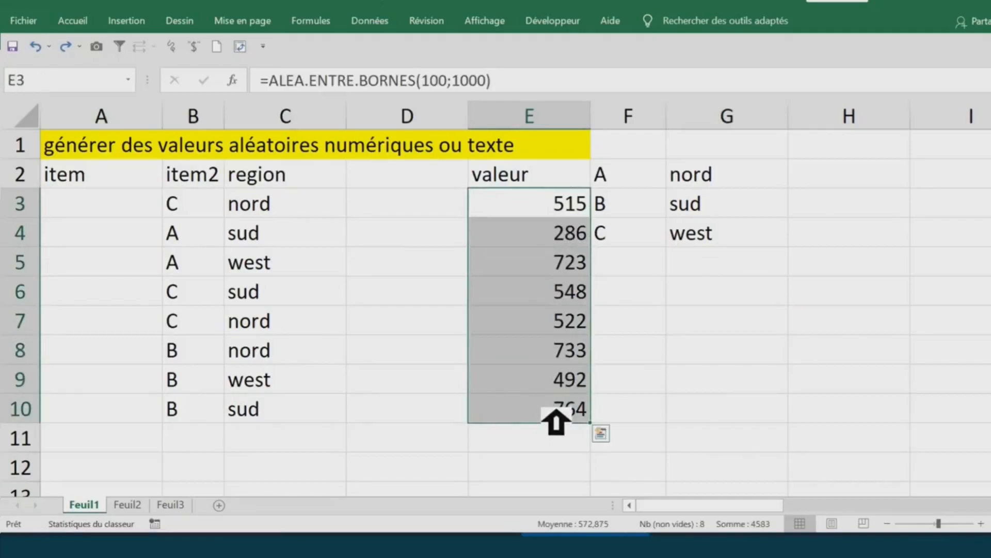
pyautogui.hotkey('ctrl', 'c')
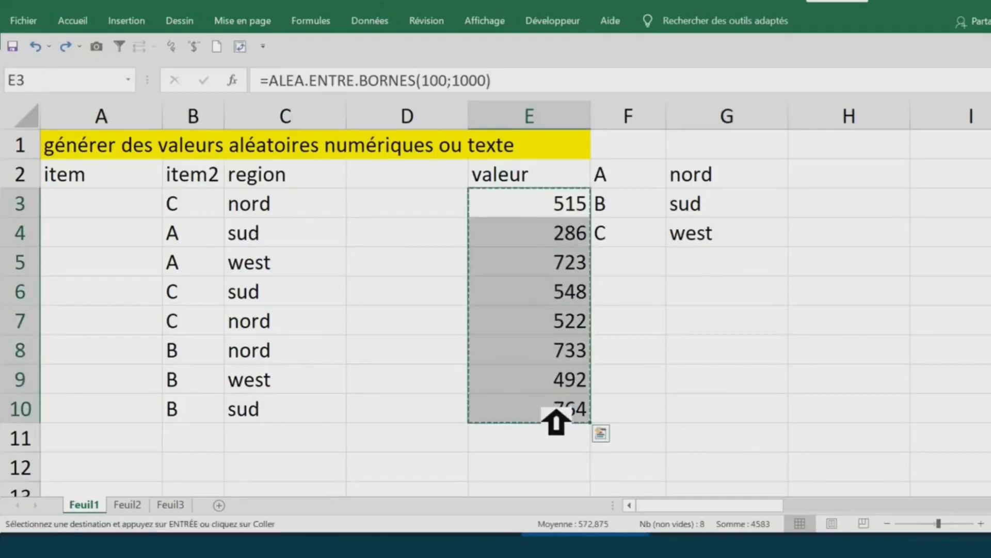
pyautogui.click(409, 209)
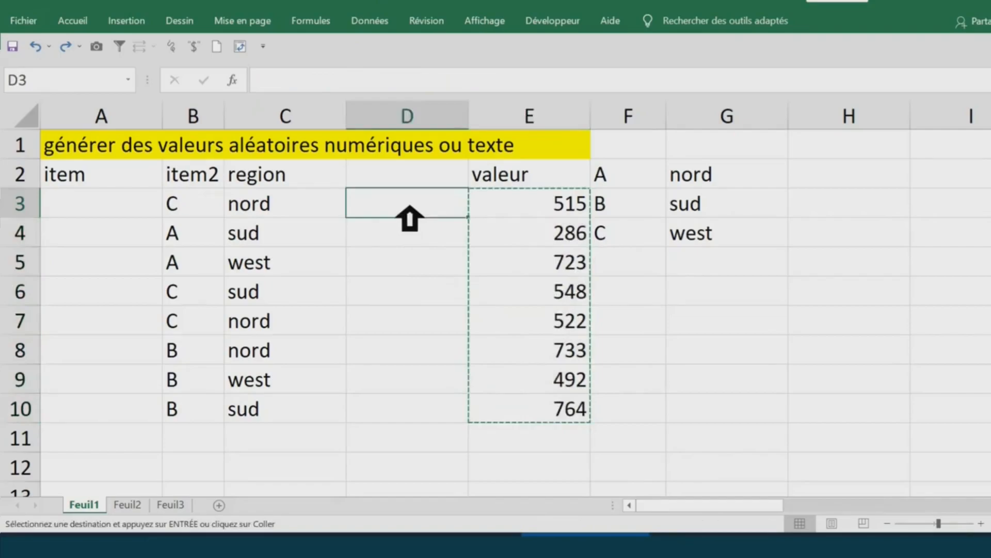
pyautogui.hotkey('ctrl', 'v')
pyautogui.press('ctrl')
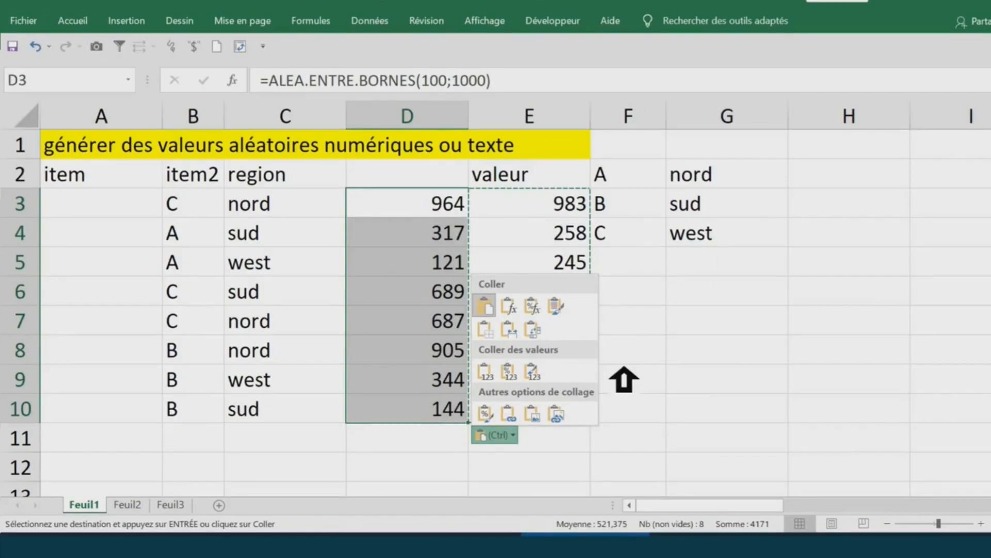
pyautogui.press('v')
pyautogui.click(399, 202)
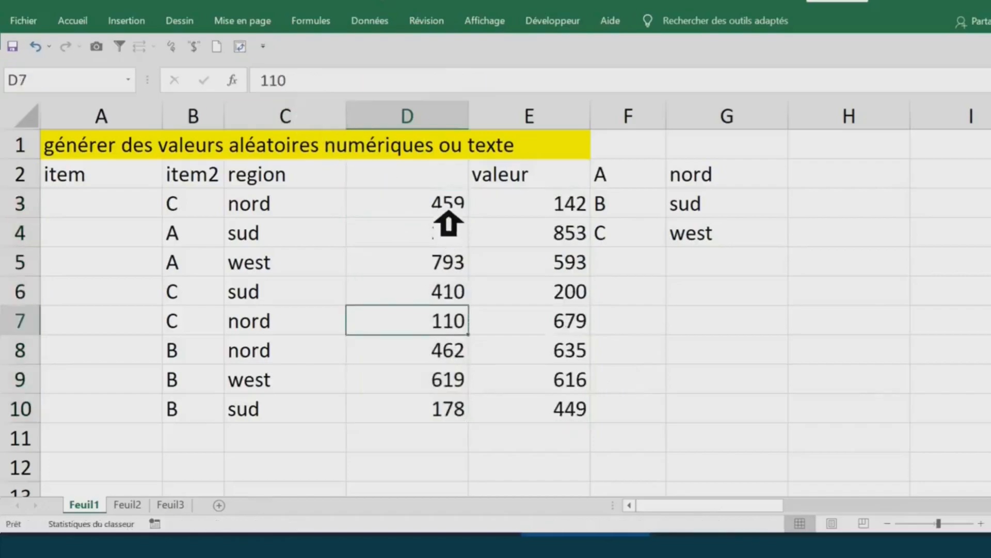
# Clear the random number formulas in E3:E10 and move the valeur header to D2.
pyautogui.moveTo(448, 207); pyautogui.dragTo(449, 431)
pyautogui.moveTo(568, 204); pyautogui.dragTo(569, 420)
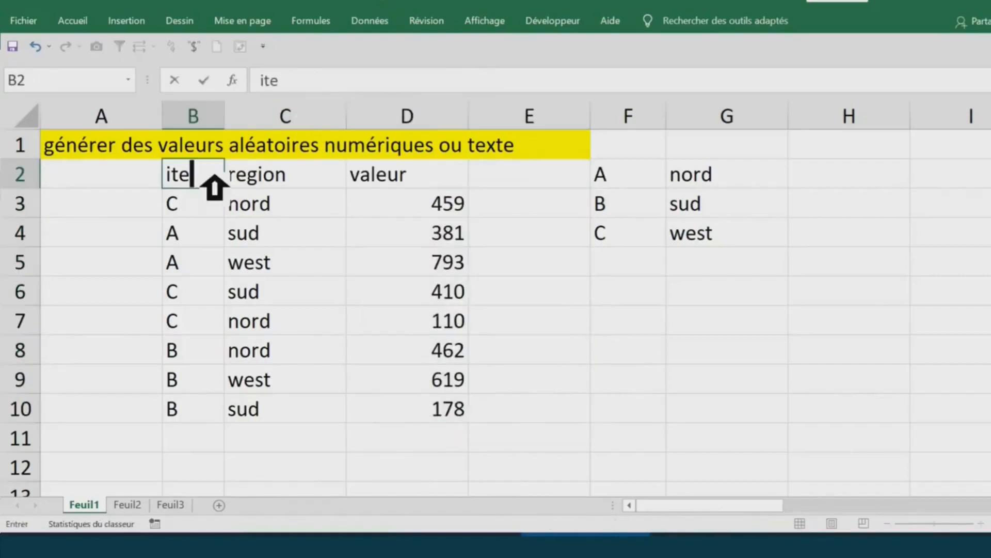
# Rename the column header in B2 to item.
pyautogui.write('m')
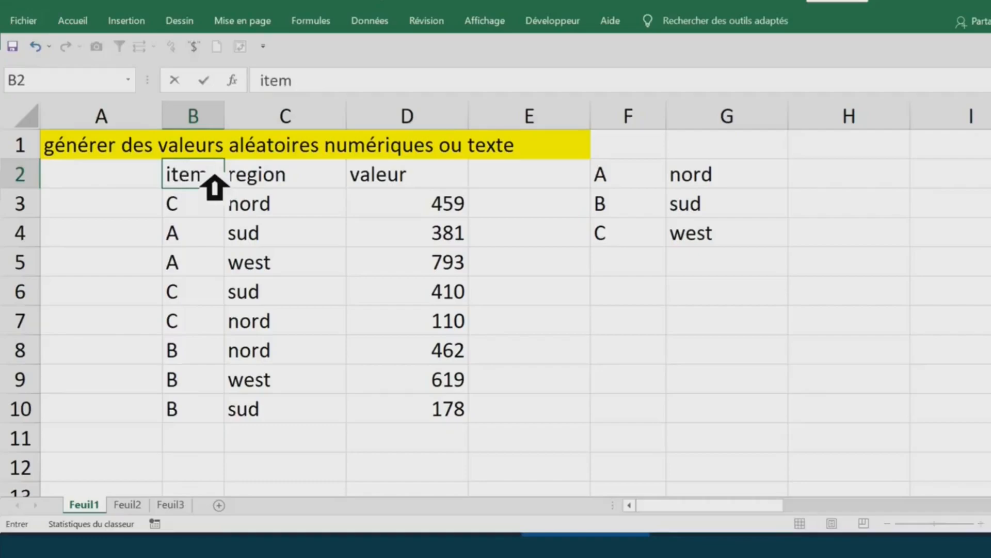
pyautogui.click(303, 300)
# Hide the source list columns F and G, and autofit the widths of columns C and D.
pyautogui.click(652, 174)
pyautogui.click(640, 121)
pyautogui.moveTo(640, 137); pyautogui.dragTo(752, 132)
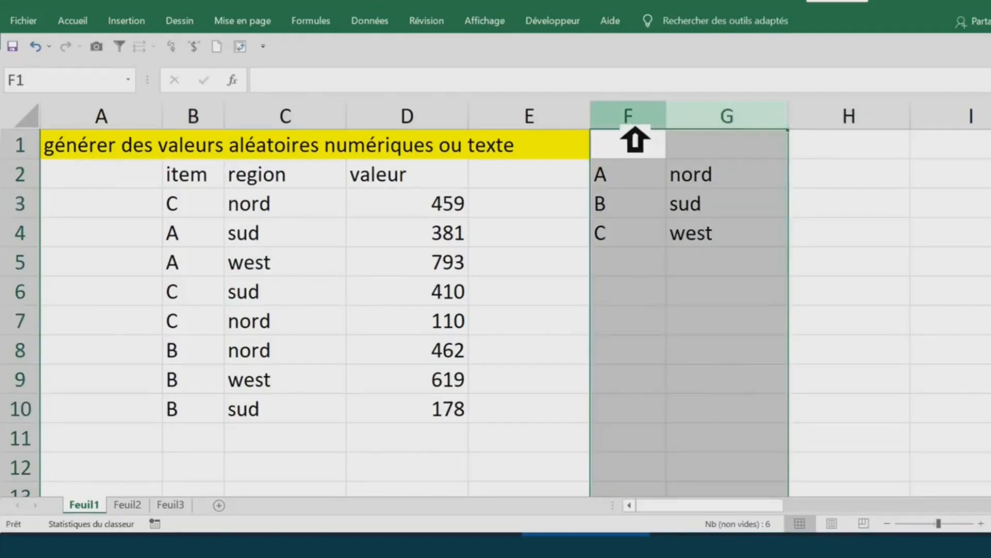
pyautogui.rightClick(635, 137)
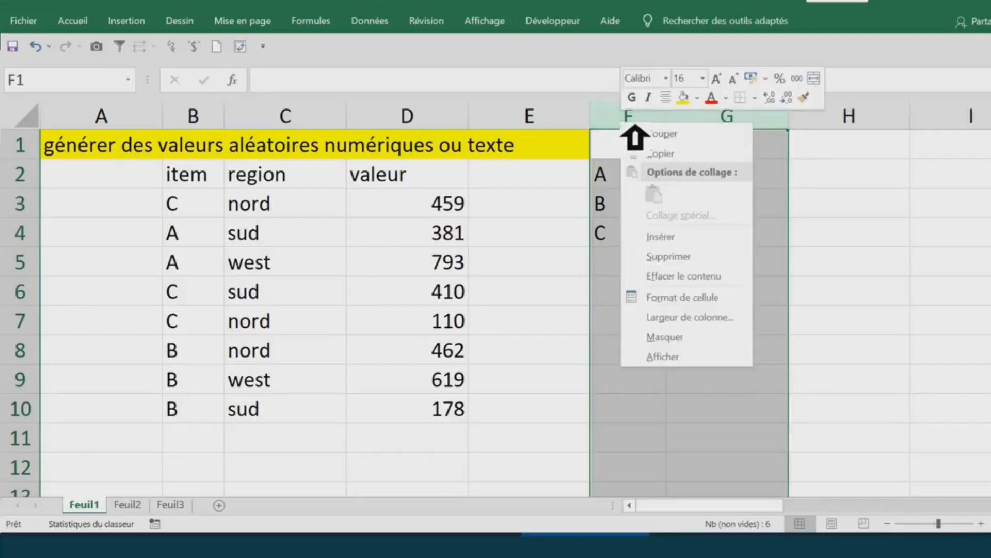
pyautogui.click(703, 334)
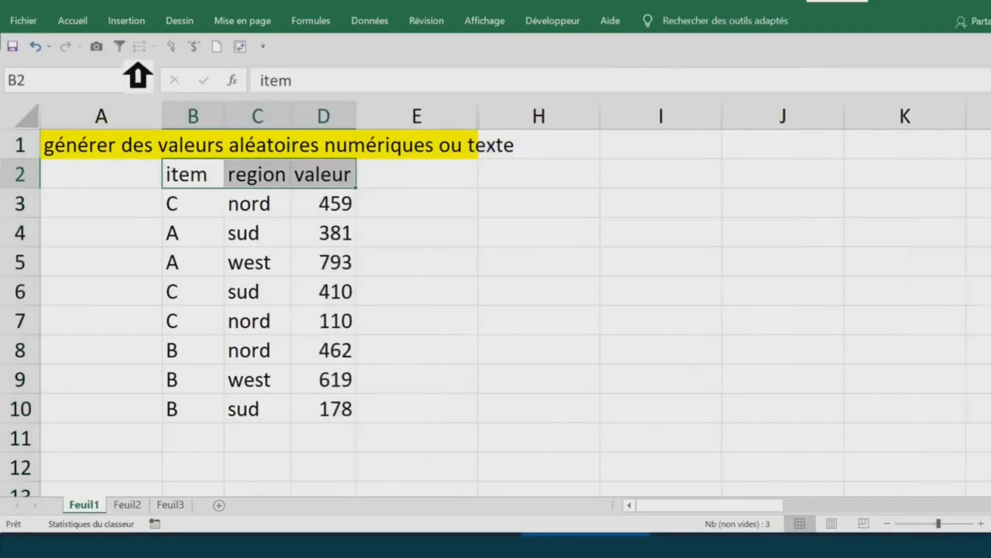
# Select the data range B2:D10 including its headers.
pyautogui.click(217, 184)
pyautogui.moveTo(234, 194); pyautogui.dragTo(328, 412)
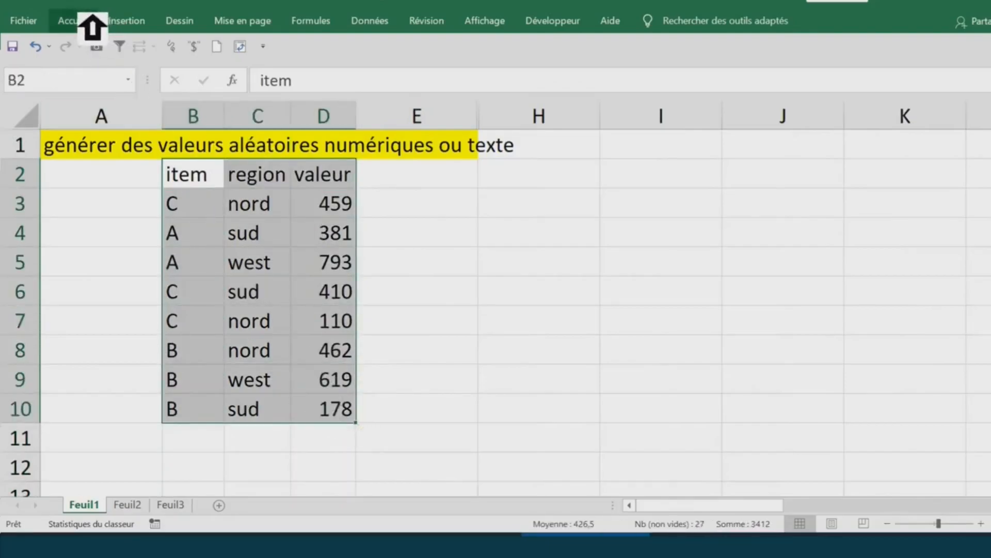
pyautogui.click(92, 17)
pyautogui.click(680, 80)
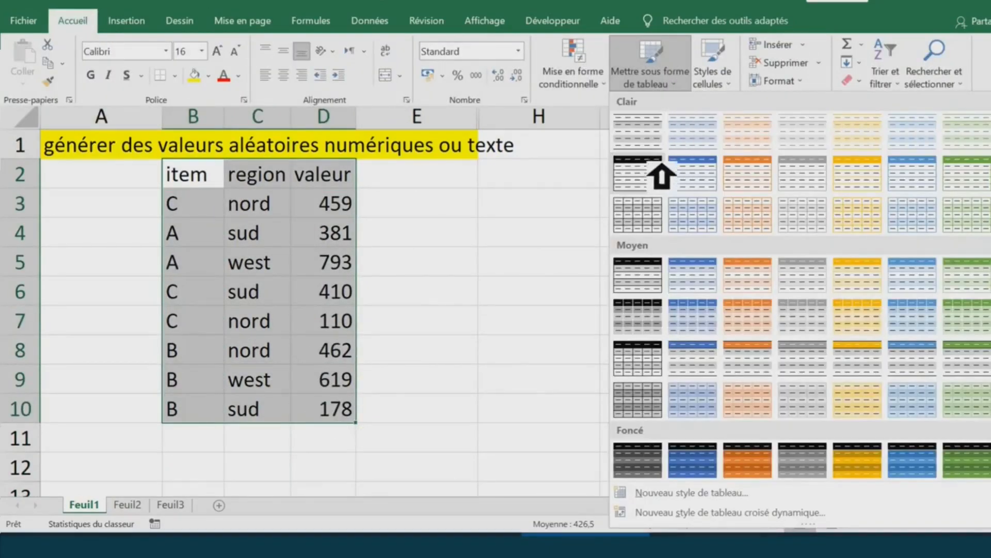
pyautogui.press('Escape')
pyautogui.press('Escape')
# Convert the selected range B2:D10 into a table with headers, then select cell H3 outside it.
pyautogui.hotkey('ctrl', 'l')
pyautogui.click(398, 396)
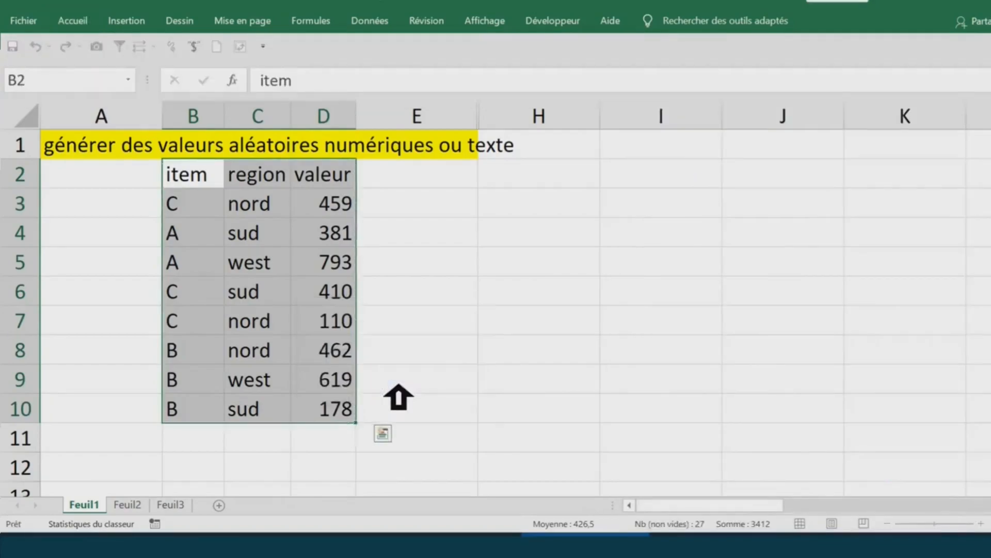
pyautogui.click(578, 230)
pyautogui.click(614, 289)
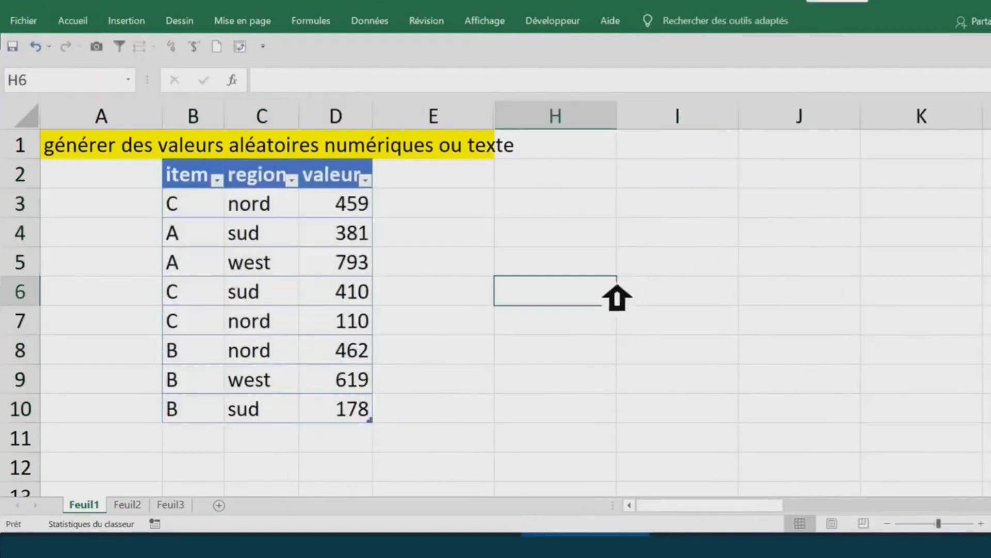
pyautogui.click(517, 230)
pyautogui.click(533, 209)
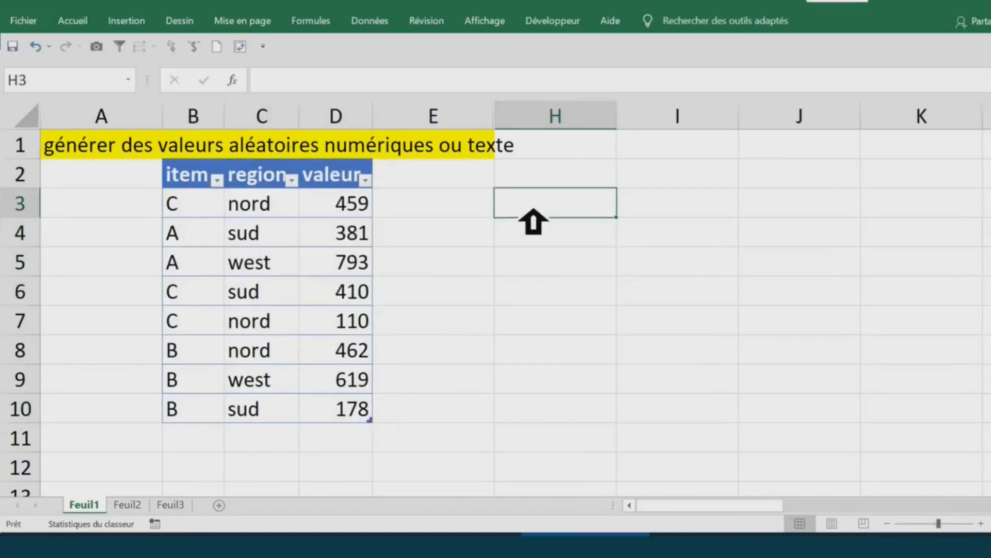